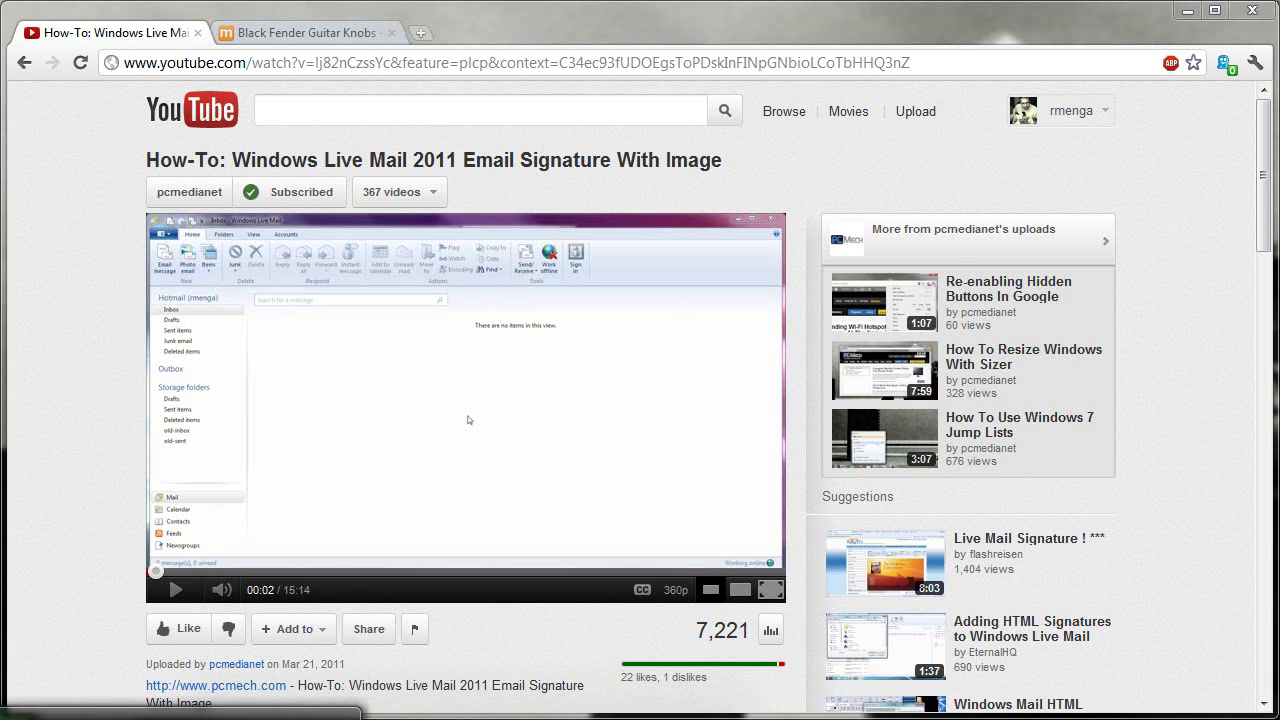
Switch from the YouTube page to the AOL message 'Signatures in Live Mail'
{"action": "key", "text": "alt+Tab"}
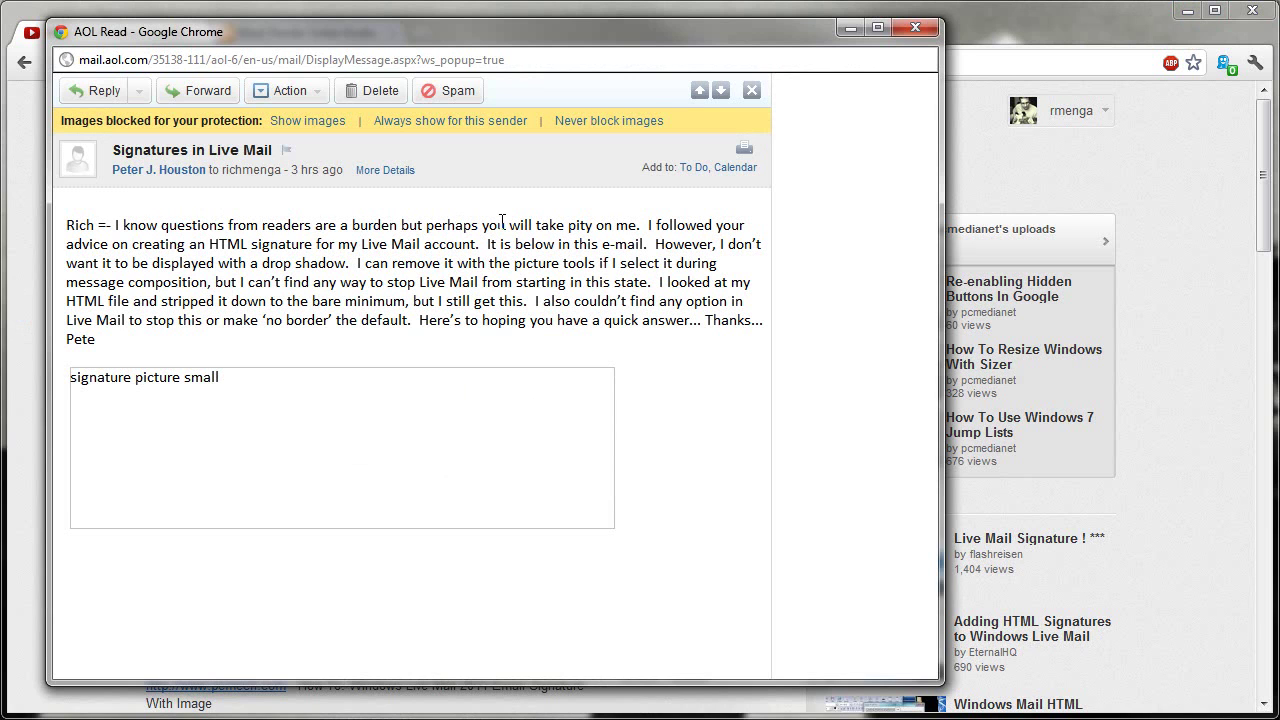
Highlight the reader's question about the HTML signature and its unwanted drop shadow
{"action": "left_click_drag", "start_coordinate": [616, 225], "coordinate": [734, 225]}
{"action": "left_click_drag", "start_coordinate": [120, 244], "coordinate": [638, 244]}
{"action": "left_click", "coordinate": [592, 244]}
{"action": "left_click_drag", "start_coordinate": [641, 241], "coordinate": [729, 243]}
{"action": "left_click_drag", "start_coordinate": [101, 263], "coordinate": [560, 266]}
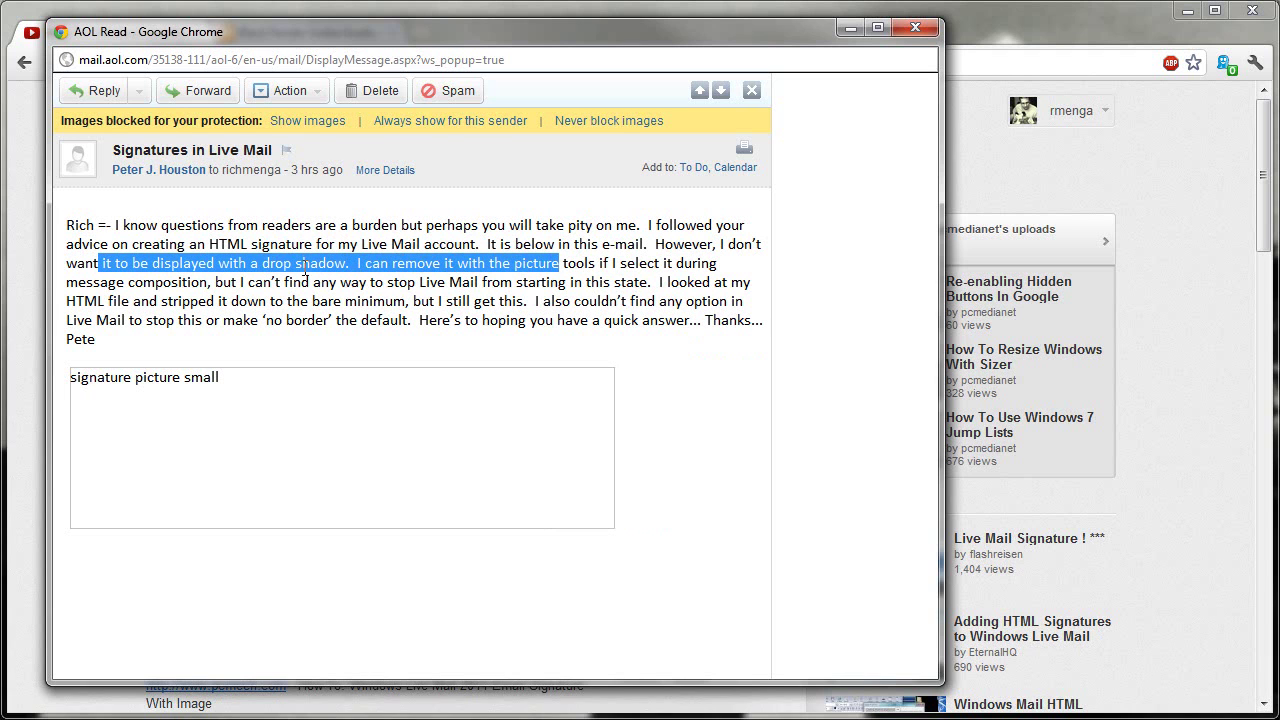
{"action": "left_click", "coordinate": [206, 283]}
Highlight the remarks about stripping the HTML file and no border option, then minimize the email
{"action": "left_click_drag", "start_coordinate": [204, 285], "coordinate": [706, 282]}
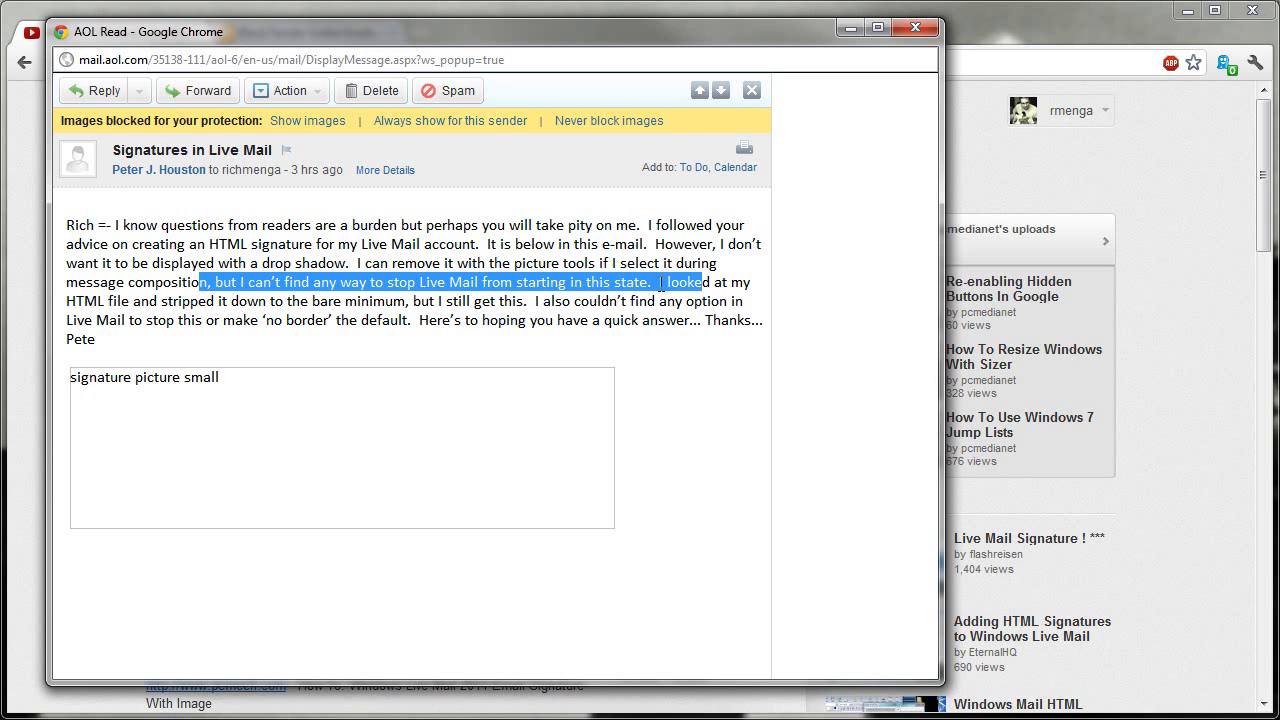
{"action": "left_click_drag", "start_coordinate": [76, 301], "coordinate": [730, 301]}
{"action": "left_click_drag", "start_coordinate": [73, 320], "coordinate": [666, 318]}
{"action": "left_click", "coordinate": [532, 270]}
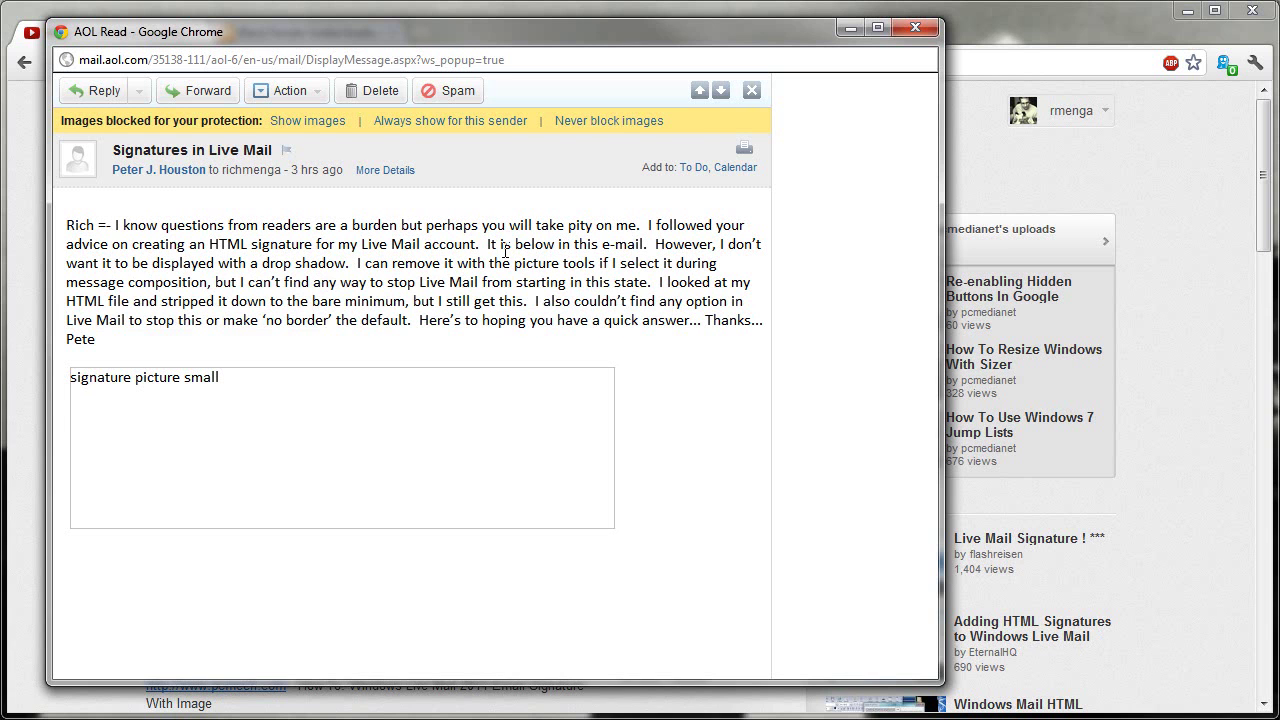
{"action": "left_click", "coordinate": [855, 31]}
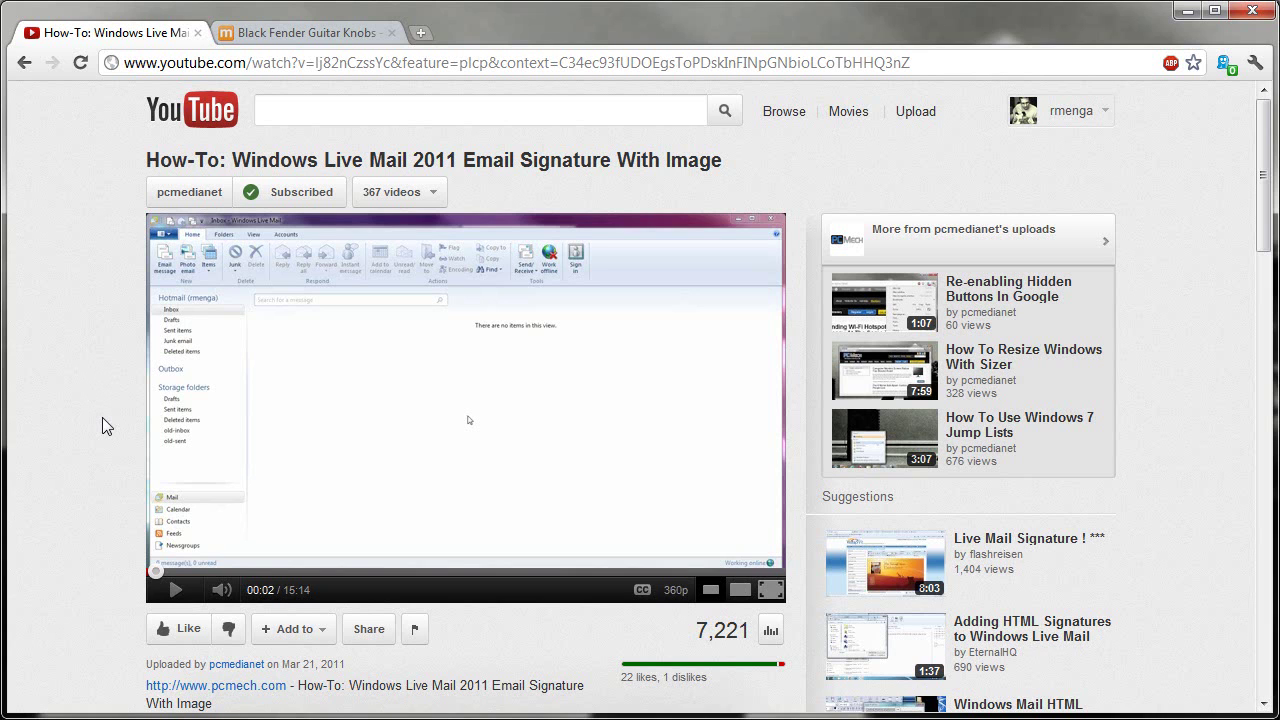
Minimize Chrome to reveal the Notepad file sig with its empty <img src=""> tag
{"action": "left_click", "coordinate": [1188, 12]}
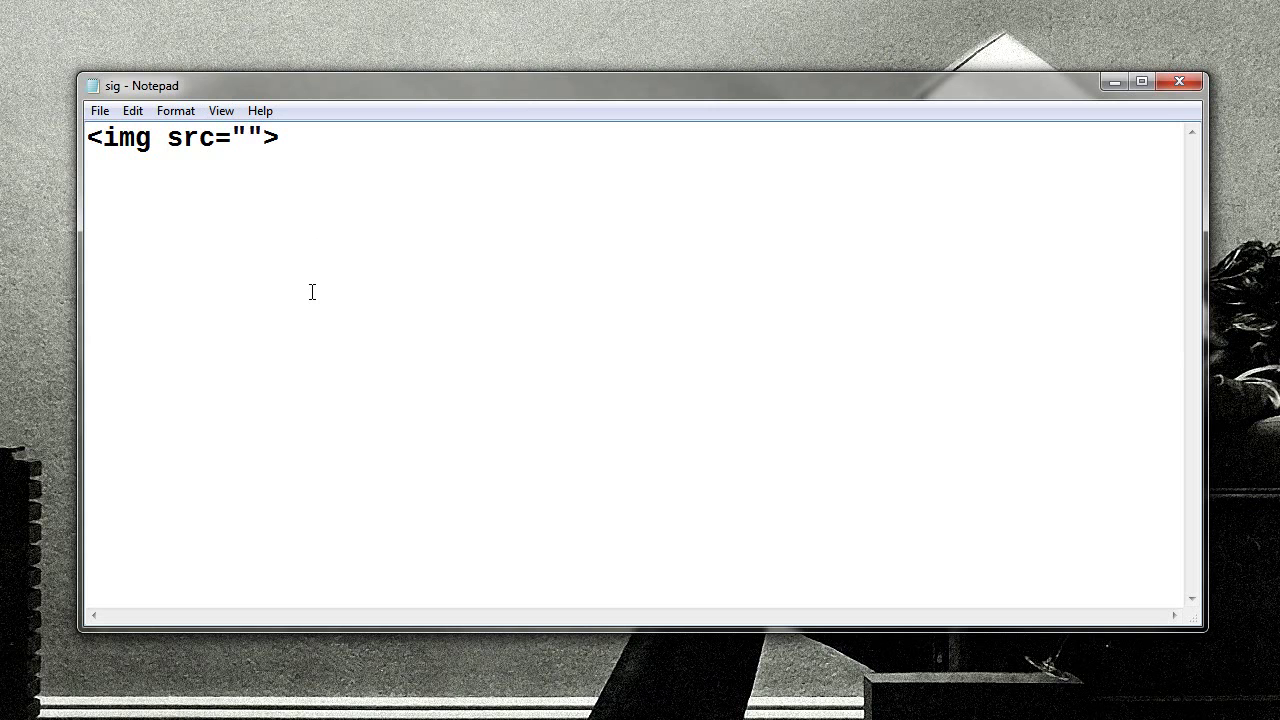
Type a local file:/// path to a Pictures .jpg image between the img src quotes
{"action": "left_click_drag", "start_coordinate": [297, 137], "coordinate": [57, 139]}
{"action": "left_click", "coordinate": [182, 138]}
{"action": "left_click", "coordinate": [248, 138]}
{"action": "type", "text": "file:///"}
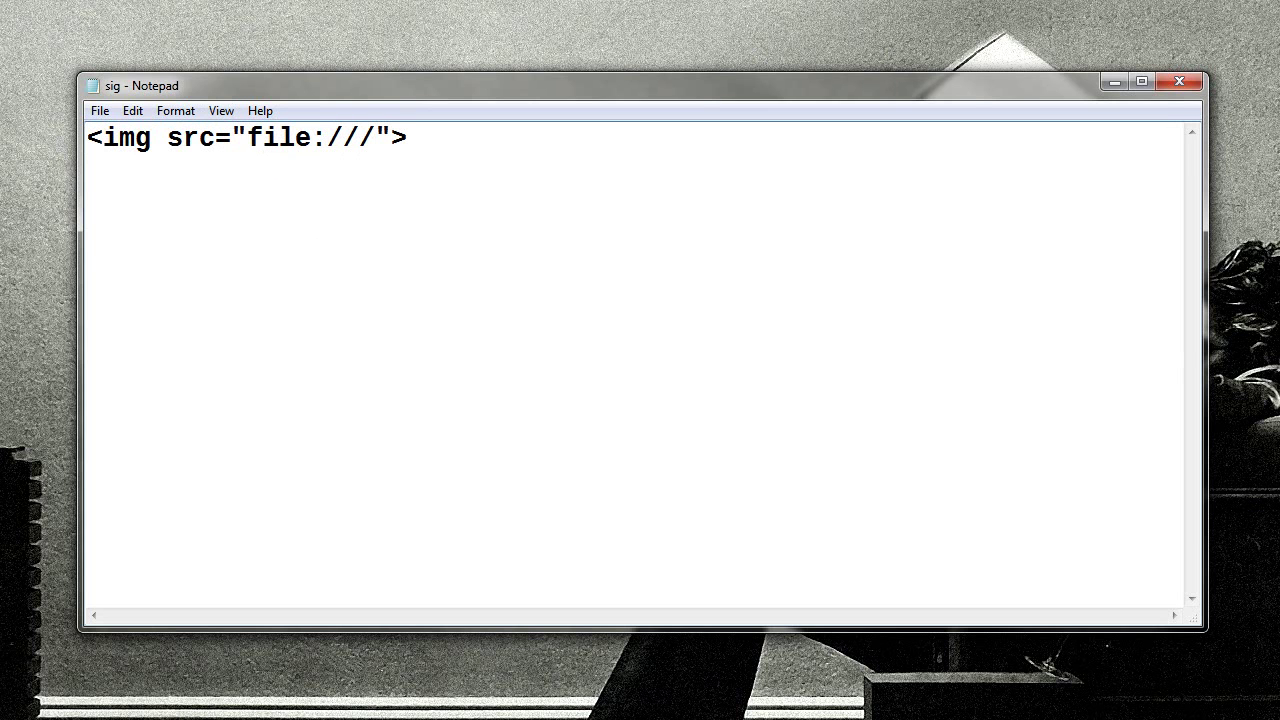
{"action": "type", "text": "c:"}
{"action": "type", "text": "/users/rich/"}
{"action": "type", "text": "pictures/aslkdjjlksad"}
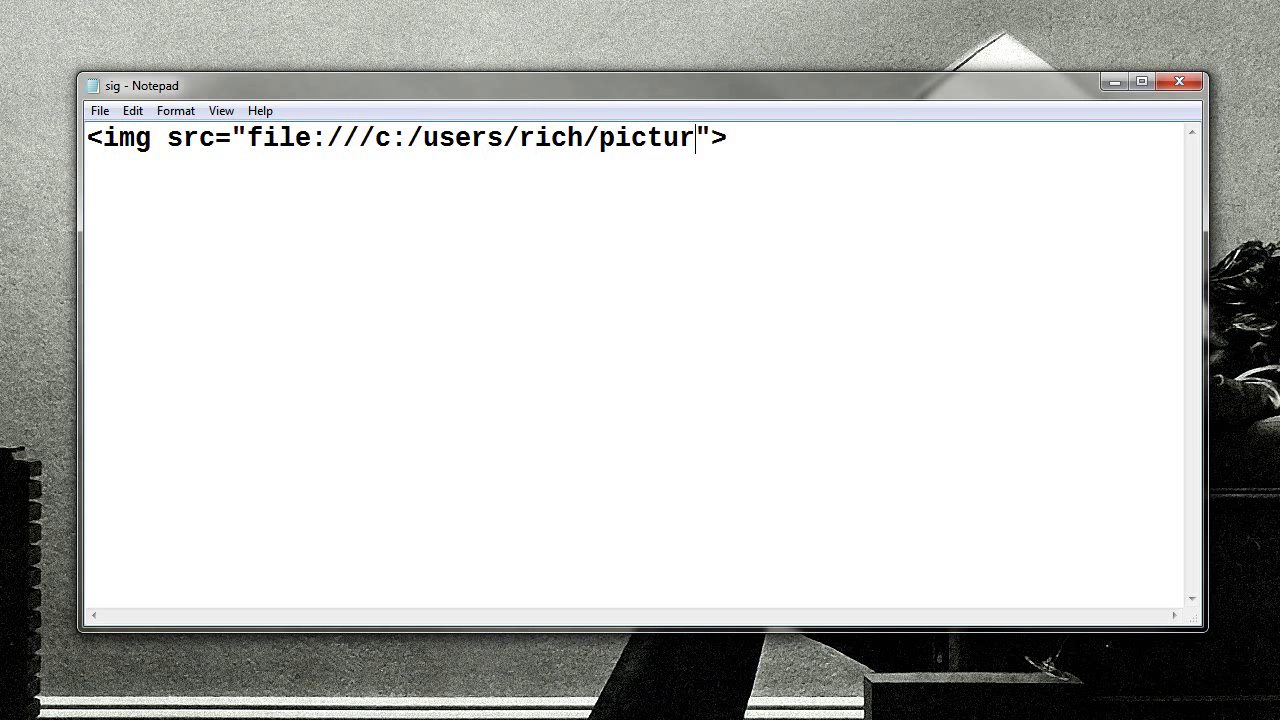
{"action": "type", "text": ".jpg"}
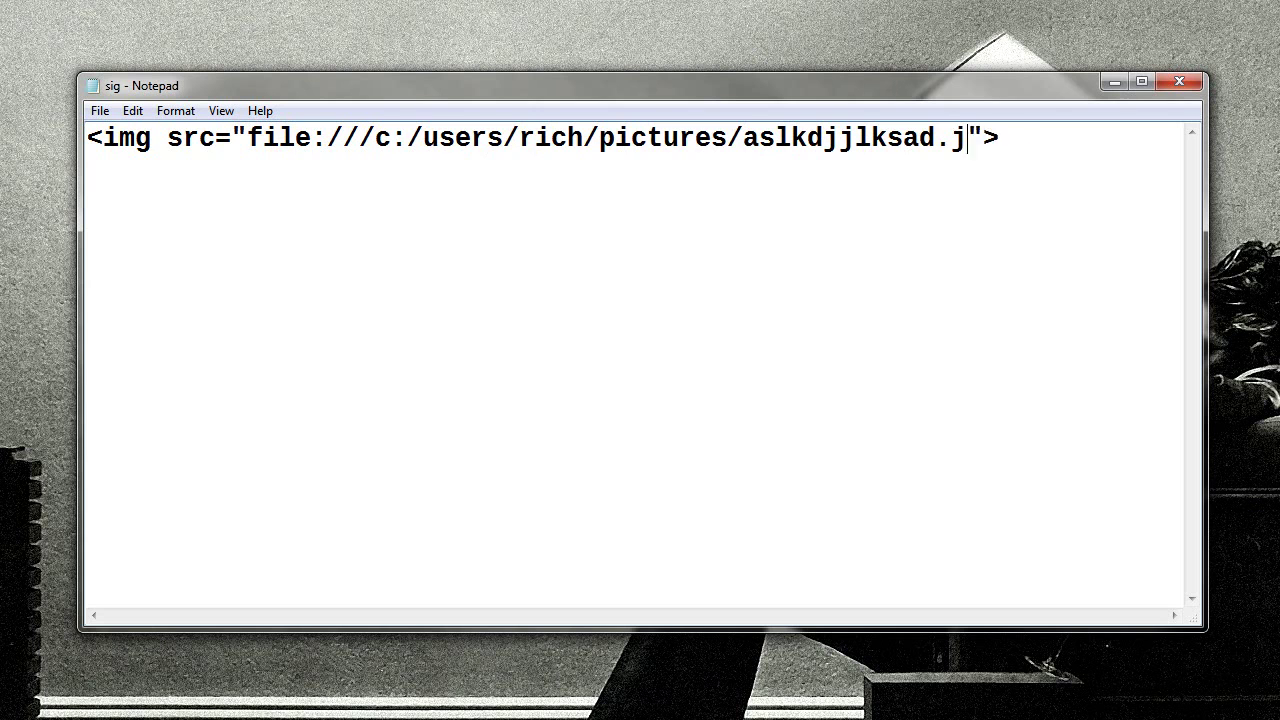
Delete the example path to leave src empty, then open the Black Fender Guitar Knobs page in Chrome
{"action": "key", "text": "Home"}
{"action": "key", "text": "ctrl+a"}
{"action": "key", "text": "Left"}
{"action": "left_click_drag", "start_coordinate": [249, 135], "coordinate": [998, 116]}
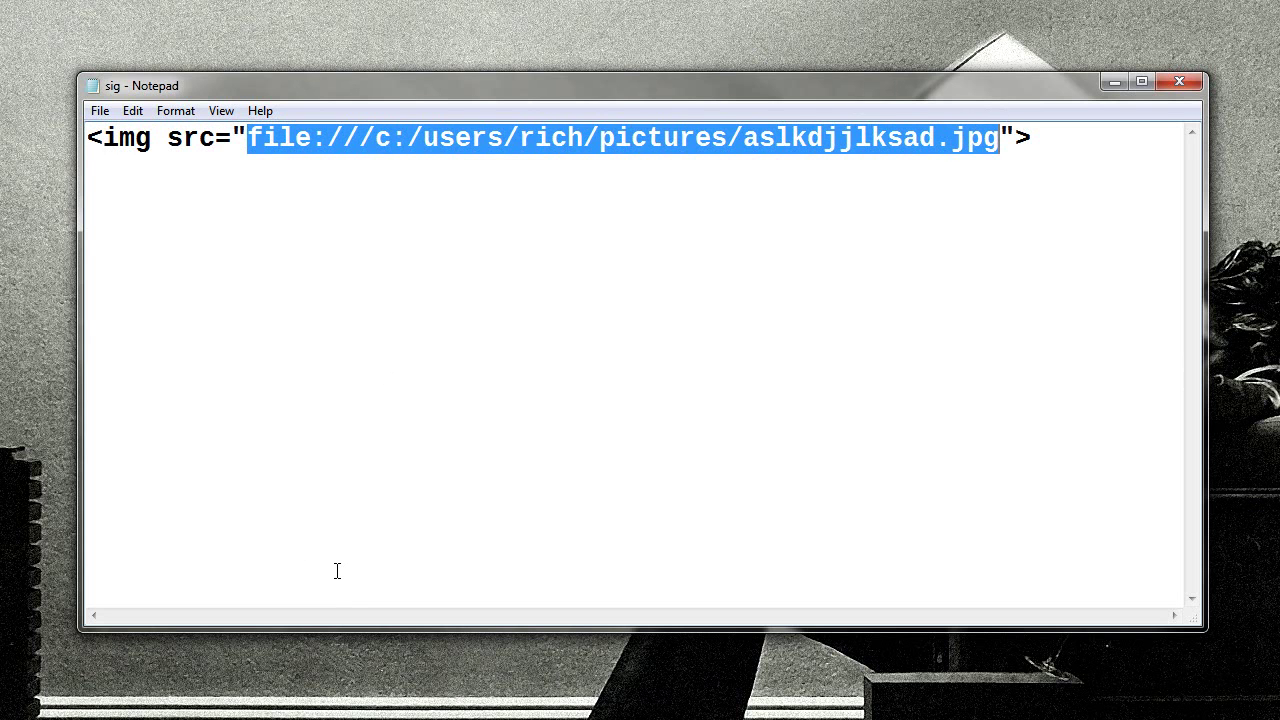
{"action": "key", "text": "Delete"}
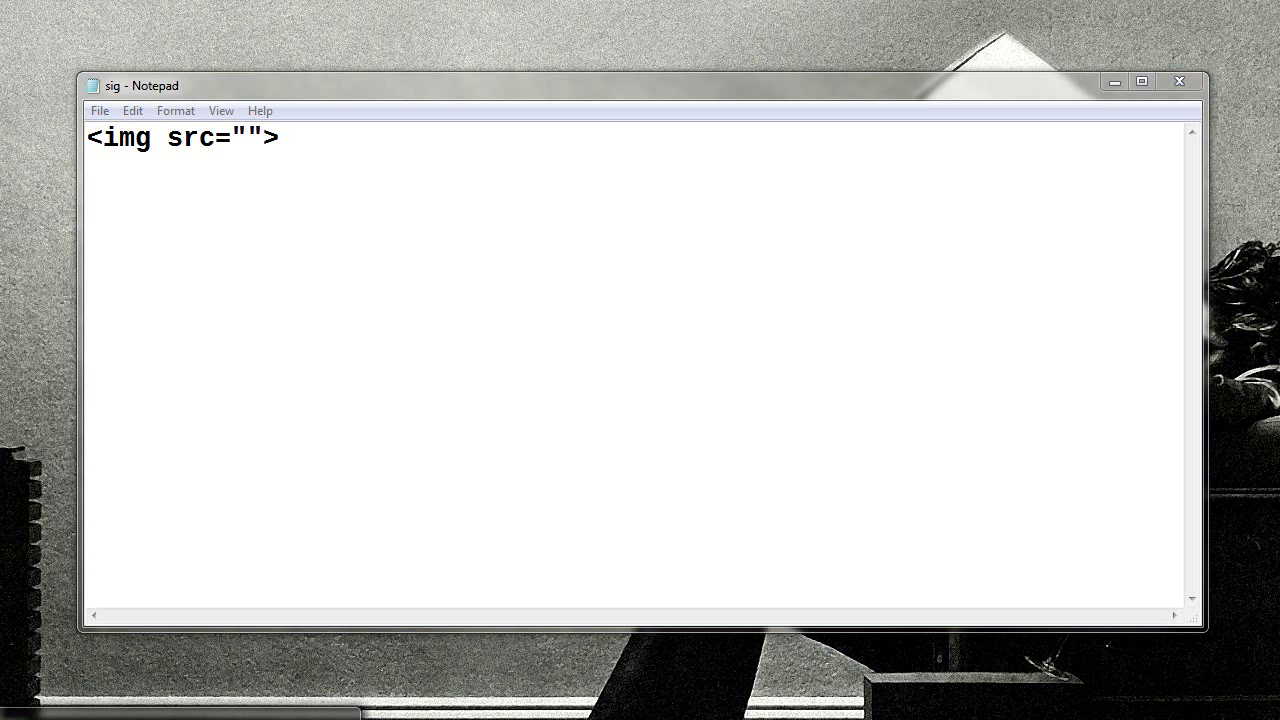
{"action": "key", "text": "alt+Tab"}
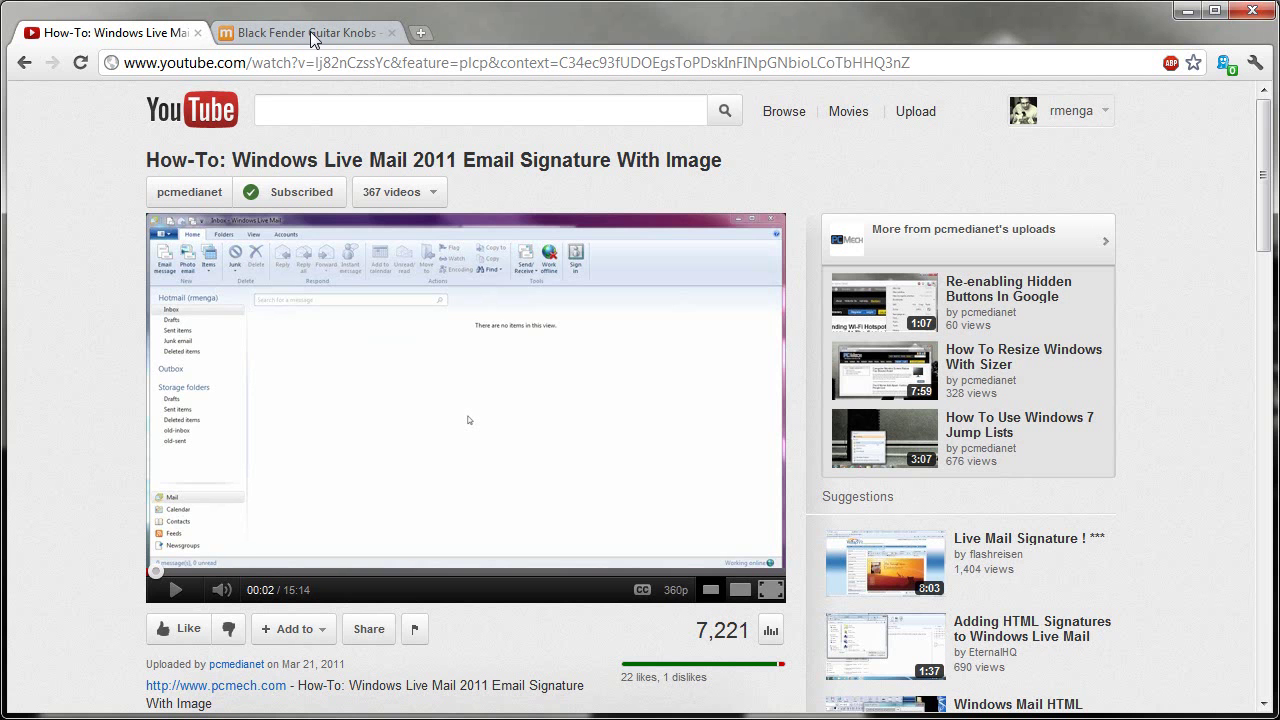
{"action": "left_click", "coordinate": [305, 32]}
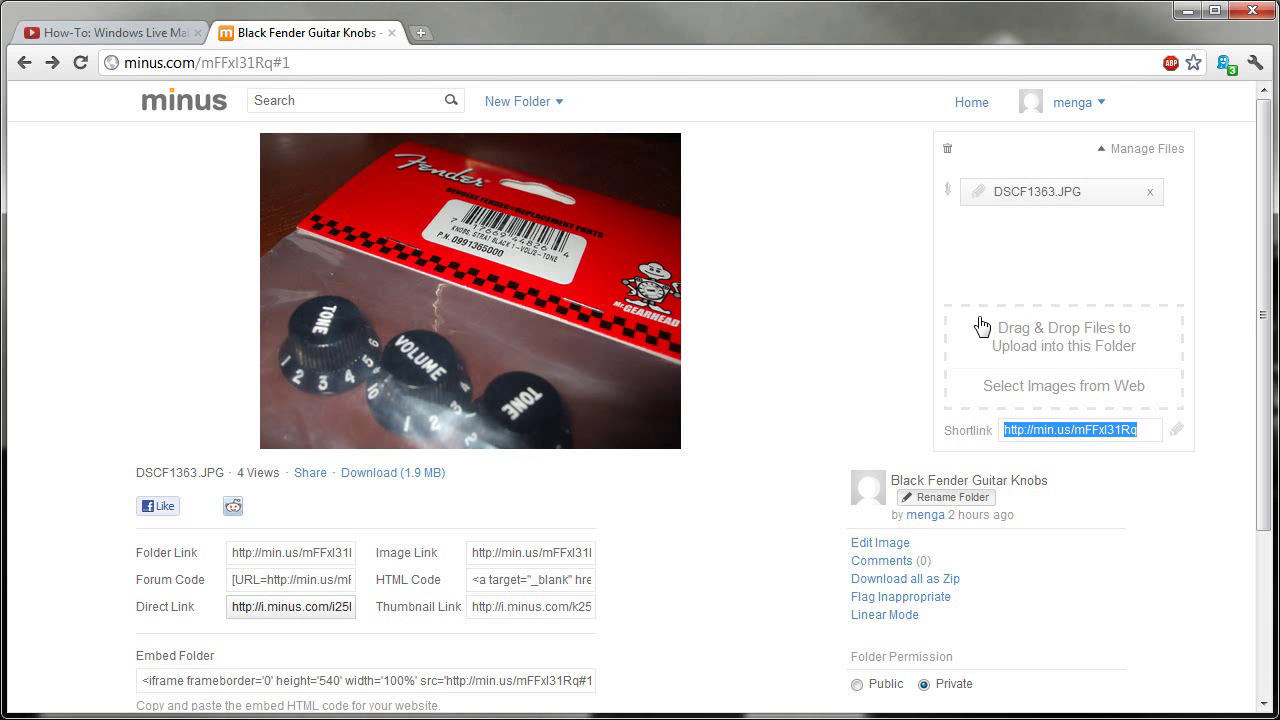
{"action": "left_click", "coordinate": [1076, 104]}
{"action": "left_click", "coordinate": [288, 607]}
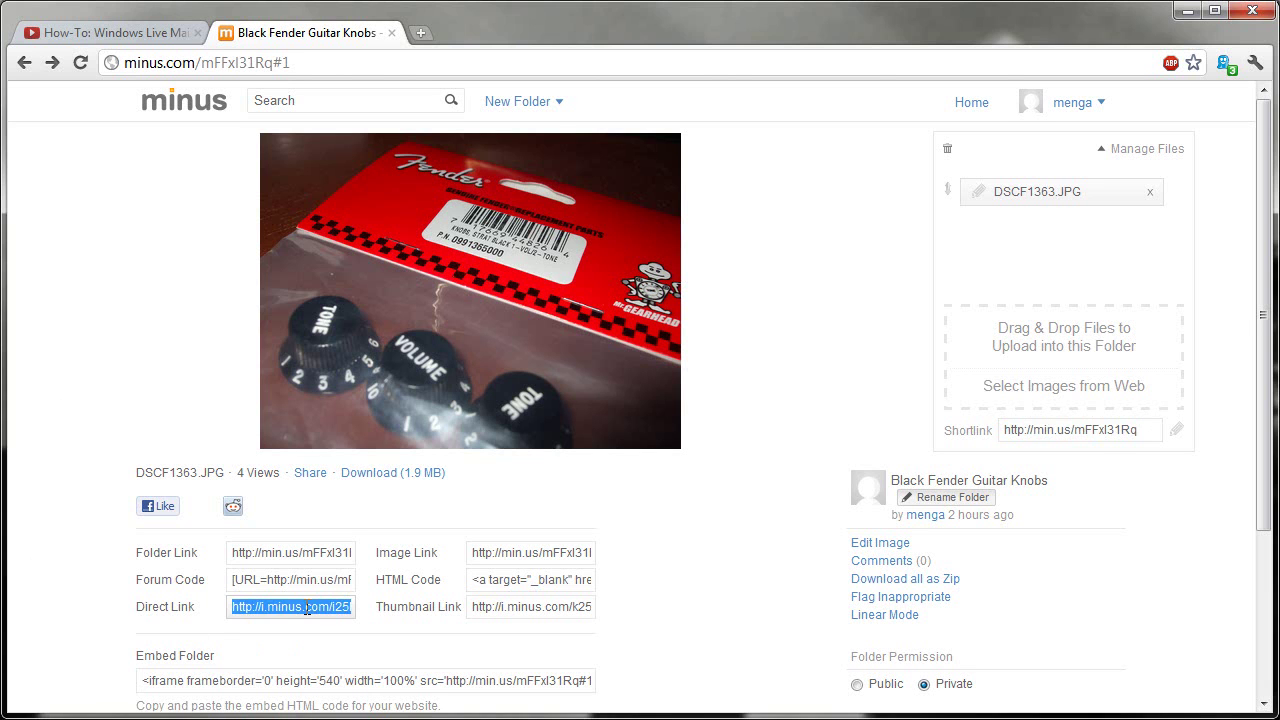
Reload the minus.com folder page and show the photo's sharing links
{"action": "left_click", "coordinate": [290, 553]}
{"action": "left_click", "coordinate": [310, 61]}
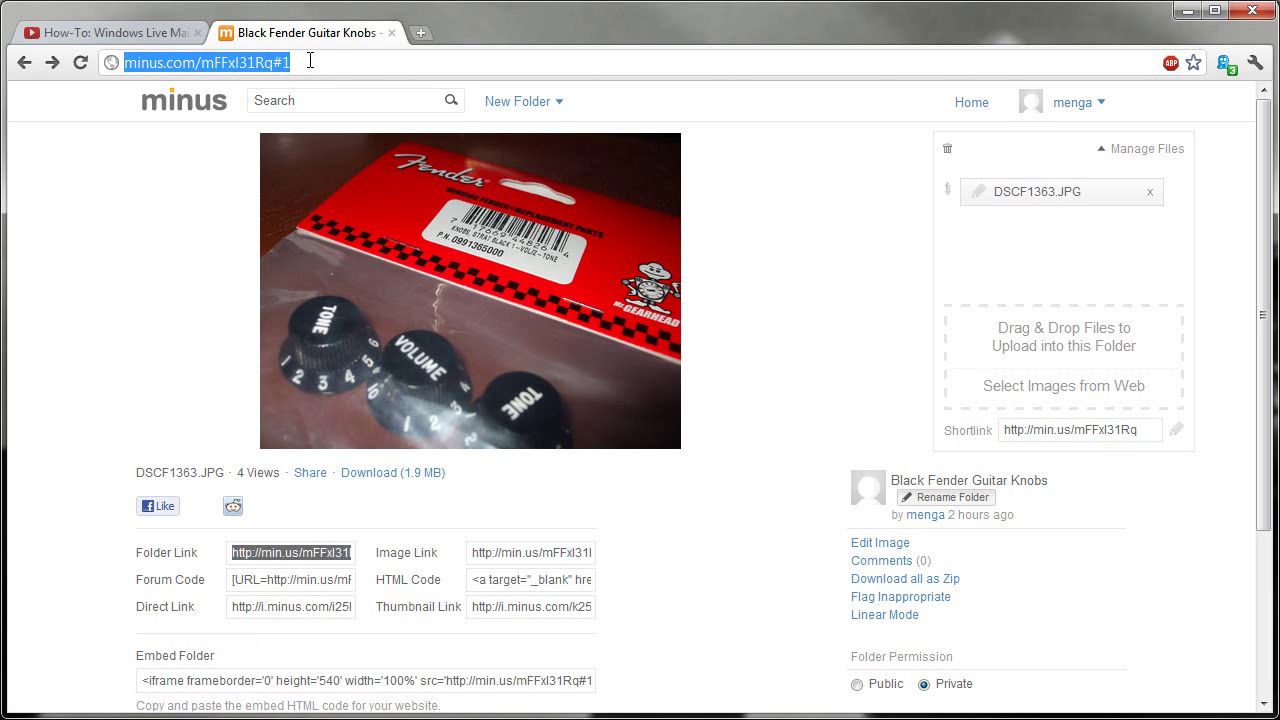
{"action": "key", "text": "Return"}
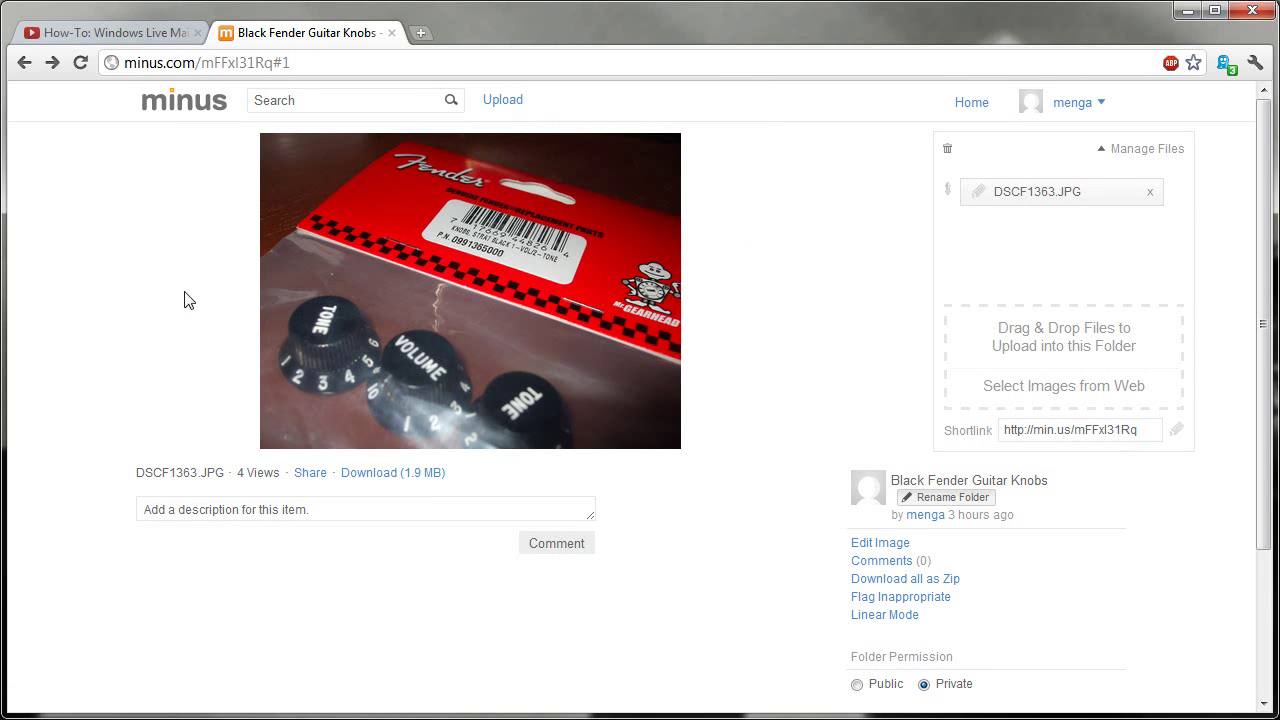
{"action": "left_click", "coordinate": [312, 474]}
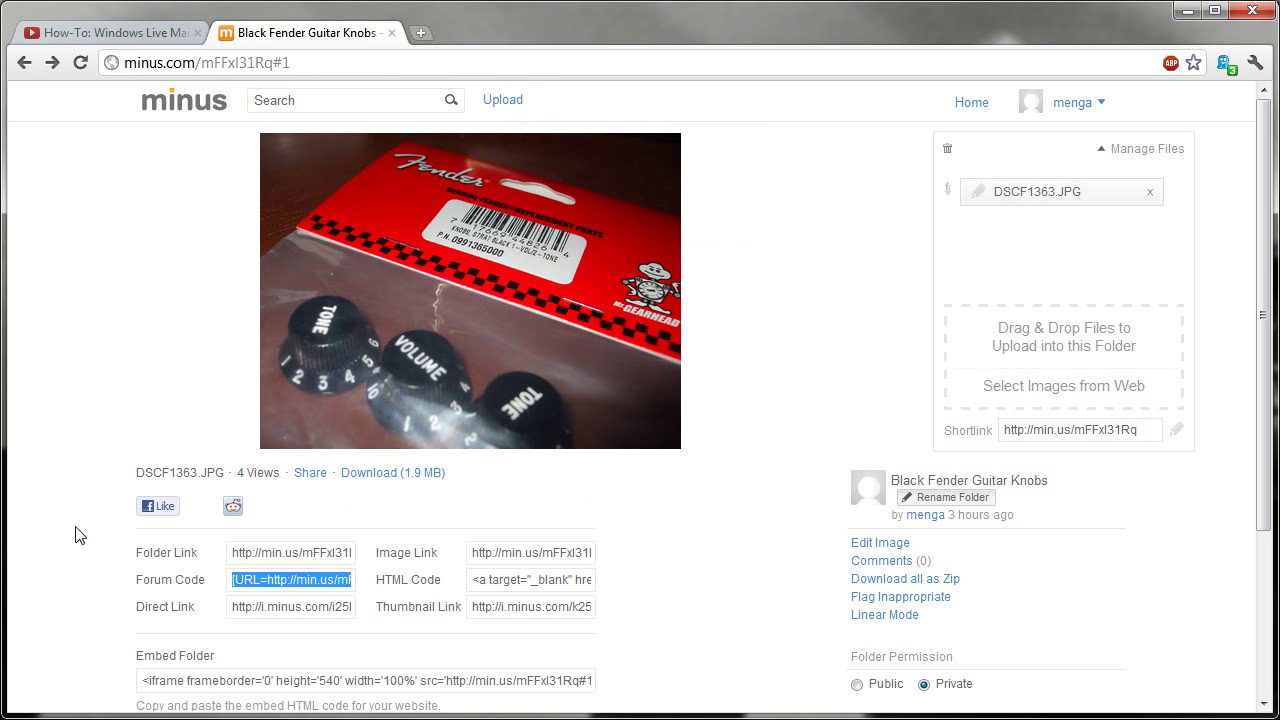
Copy the photo's Direct Link and open the full-size image in a new tab
{"action": "left_click", "coordinate": [293, 604]}
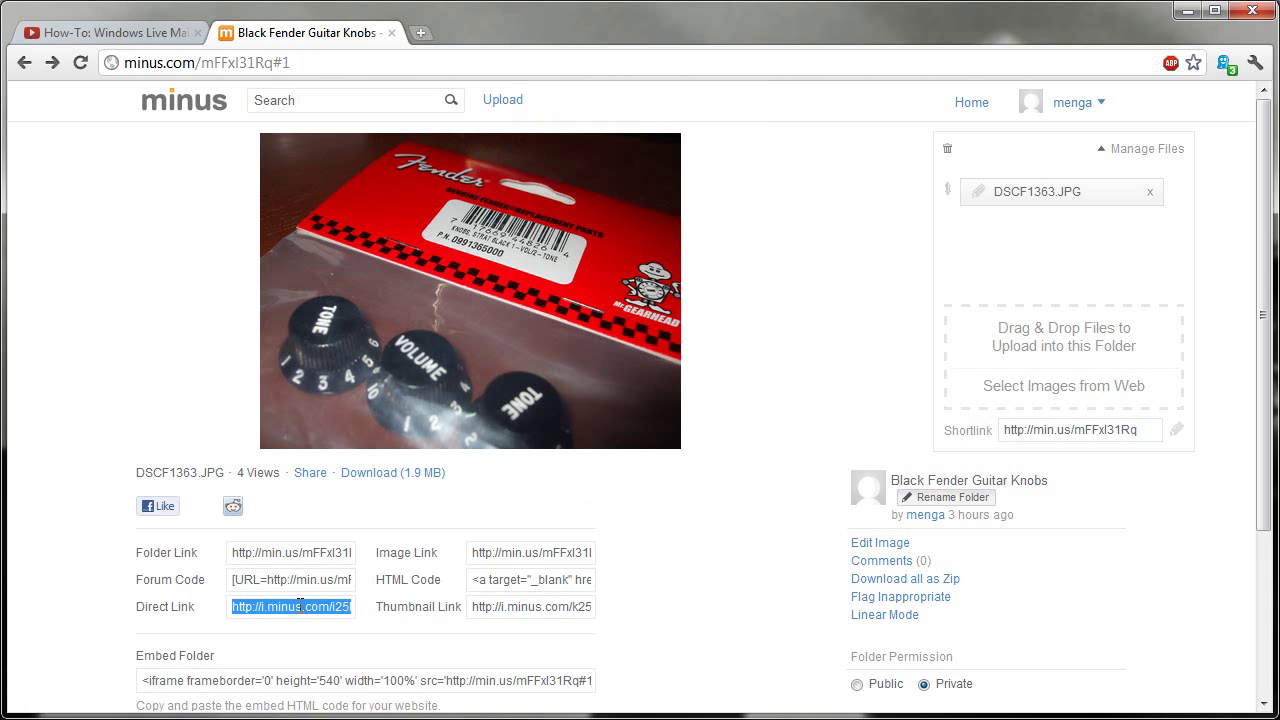
{"action": "right_click", "coordinate": [291, 610]}
{"action": "left_click", "coordinate": [330, 692]}
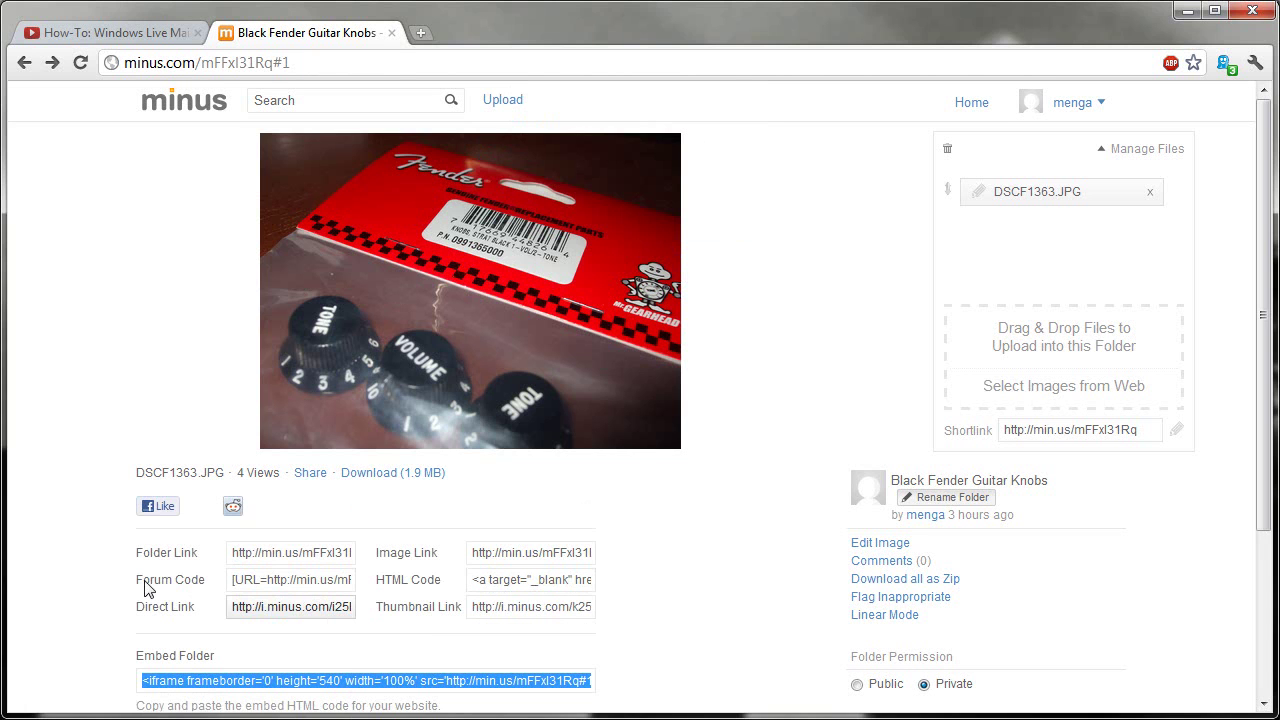
{"action": "key", "text": "ctrl+t"}
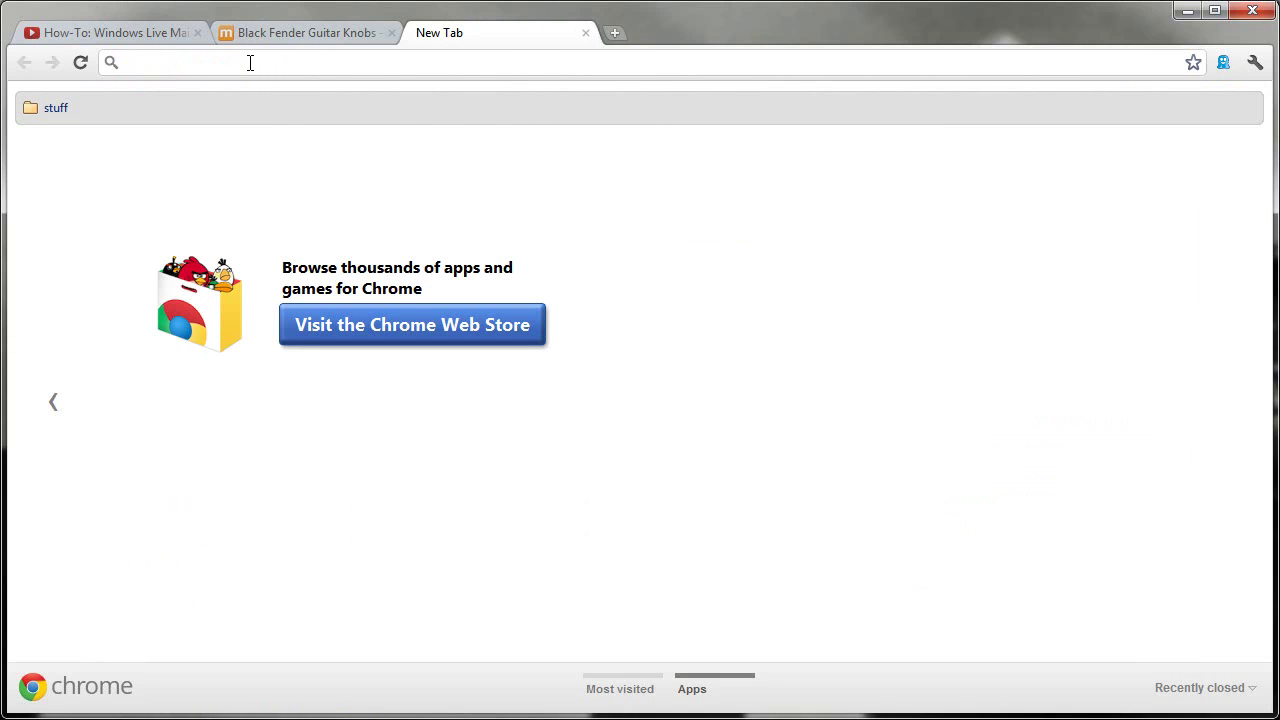
{"action": "right_click", "coordinate": [250, 62]}
{"action": "left_click", "coordinate": [288, 152]}
{"action": "key", "text": "Return"}
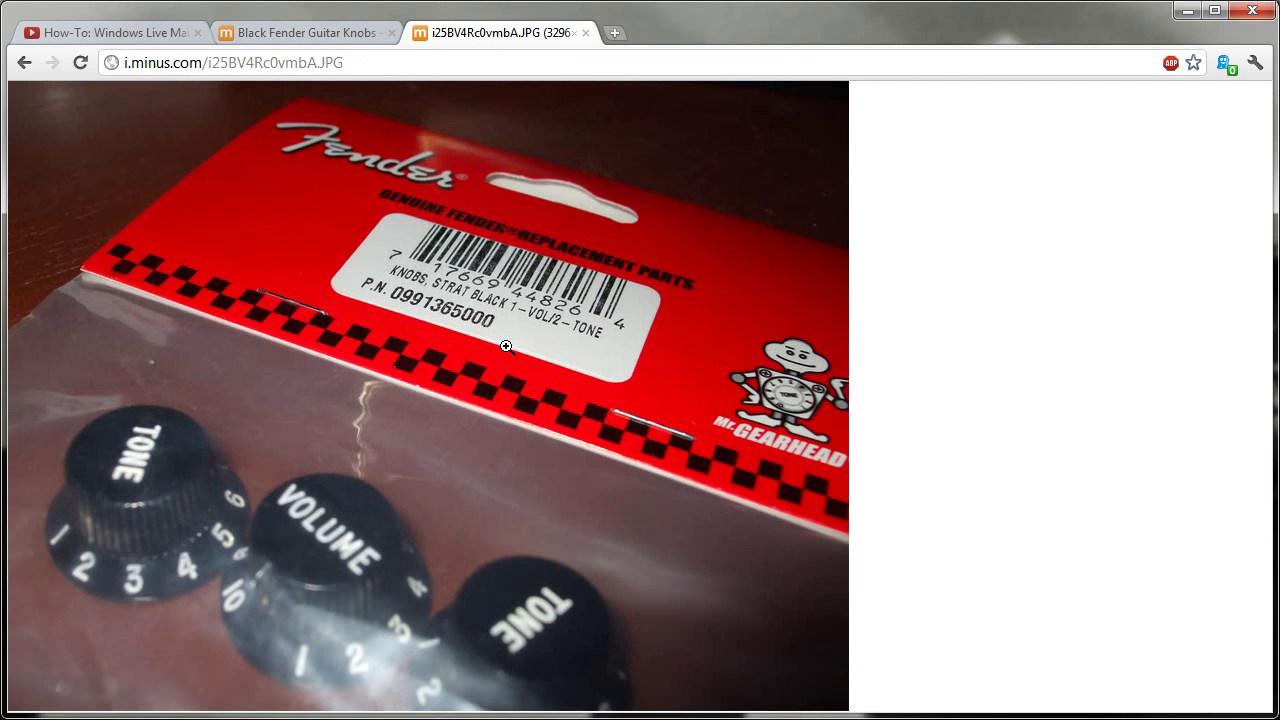
{"action": "left_click", "coordinate": [506, 346]}
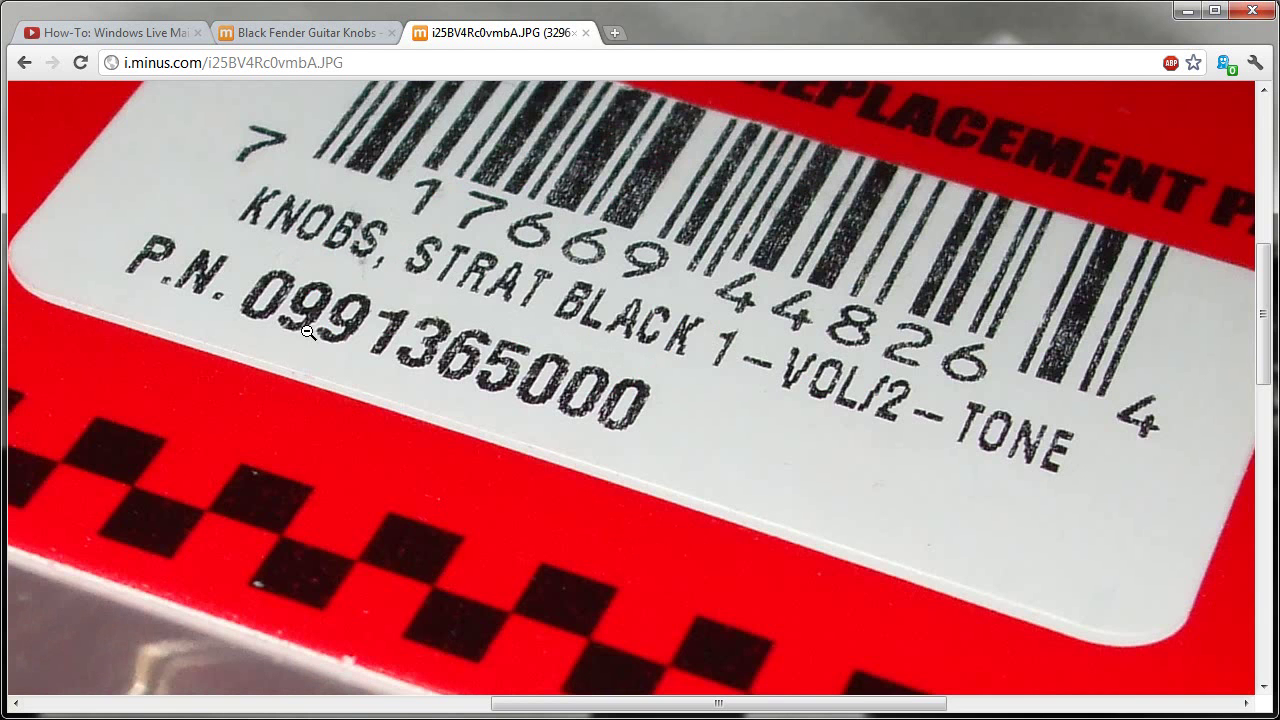
{"action": "left_click", "coordinate": [603, 342]}
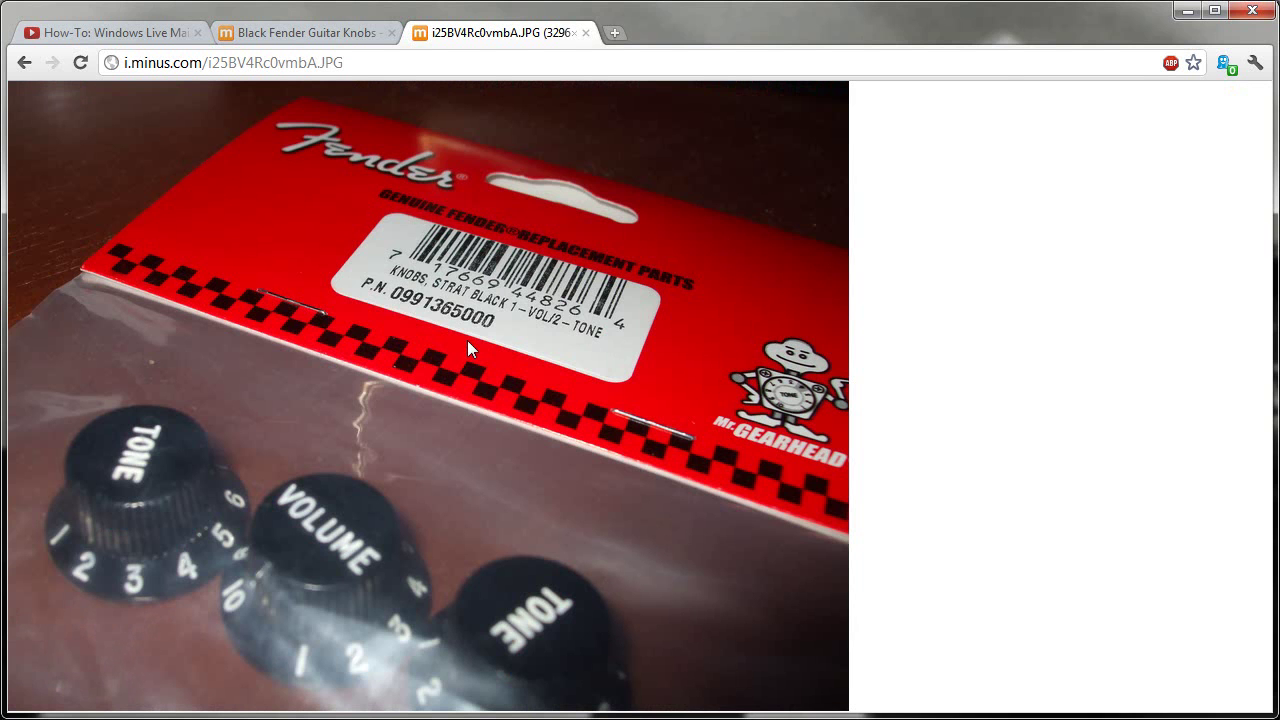
{"action": "left_click", "coordinate": [311, 30]}
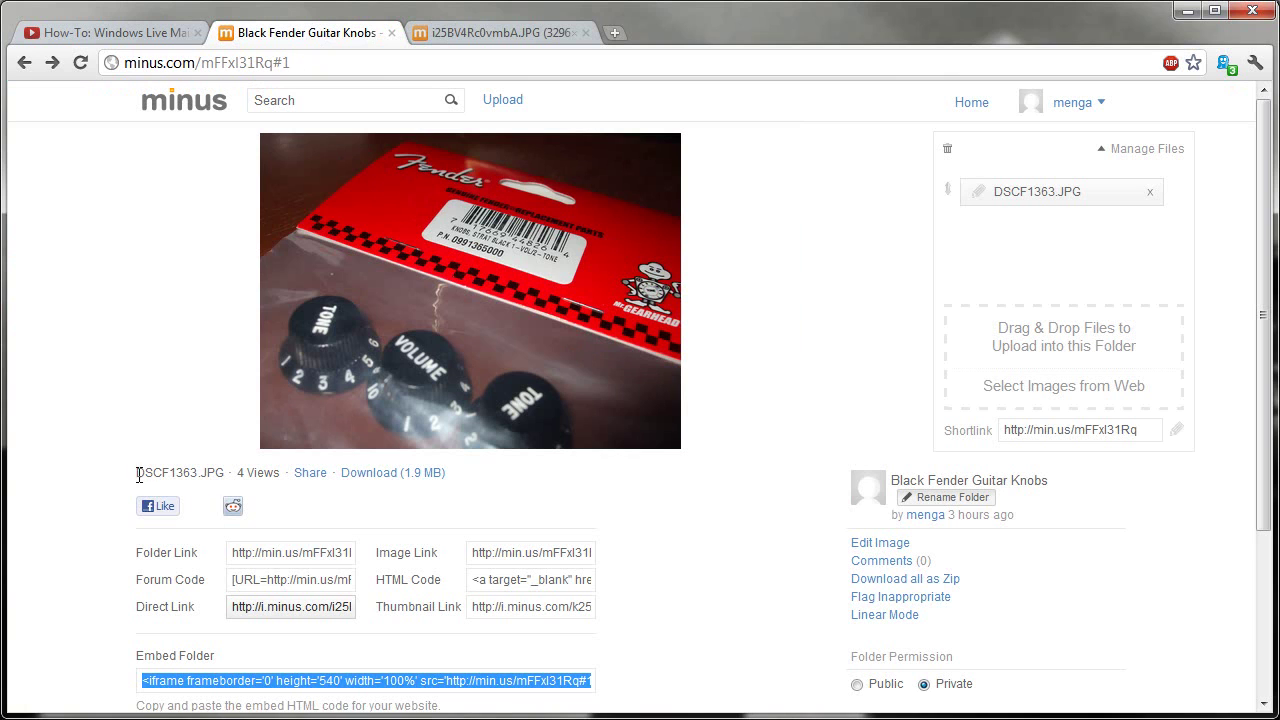
{"action": "left_click", "coordinate": [514, 607]}
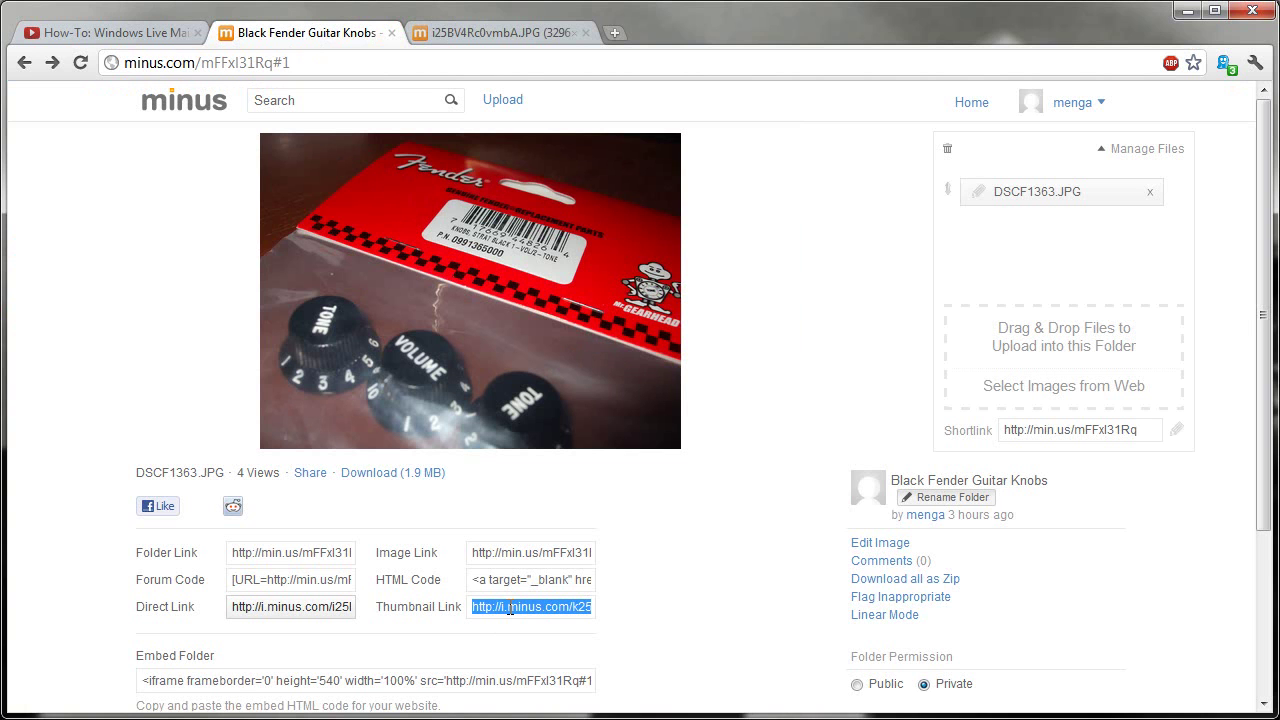
{"action": "right_click", "coordinate": [510, 607]}
{"action": "left_click", "coordinate": [572, 691]}
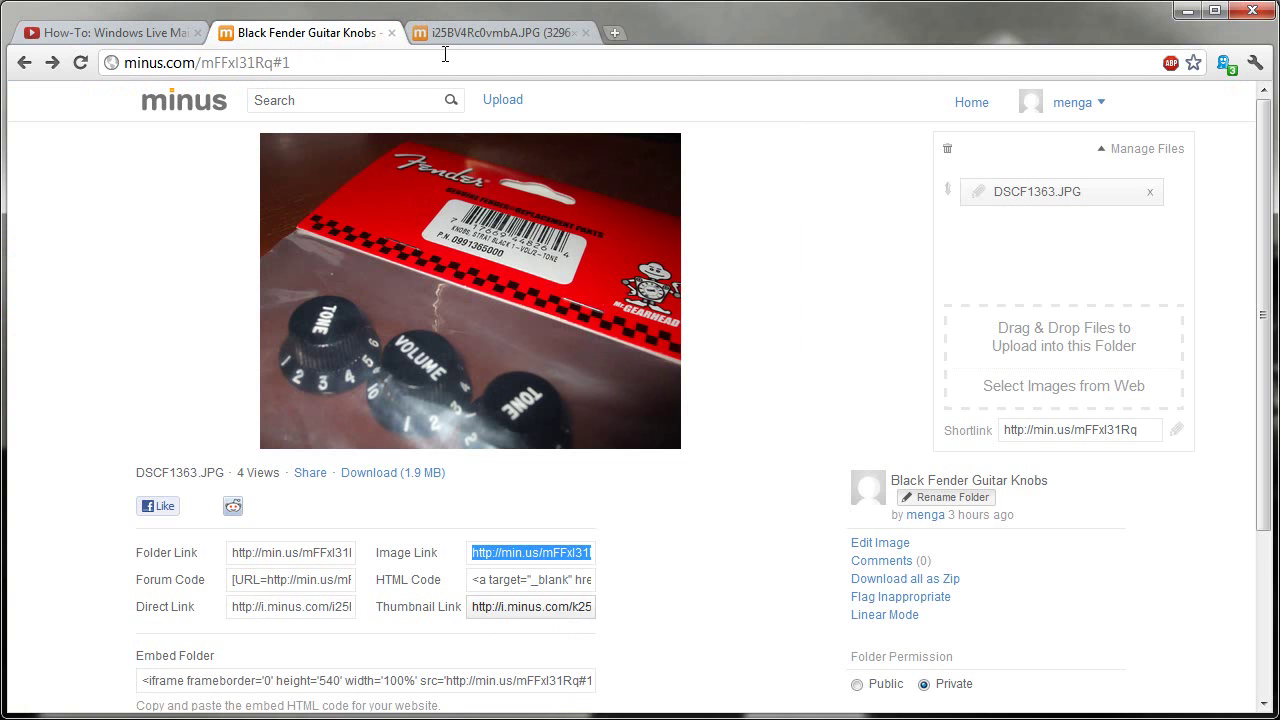
{"action": "left_click", "coordinate": [481, 36]}
{"action": "key", "text": "ctrl+t"}
{"action": "right_click", "coordinate": [326, 63]}
{"action": "left_click", "coordinate": [373, 150]}
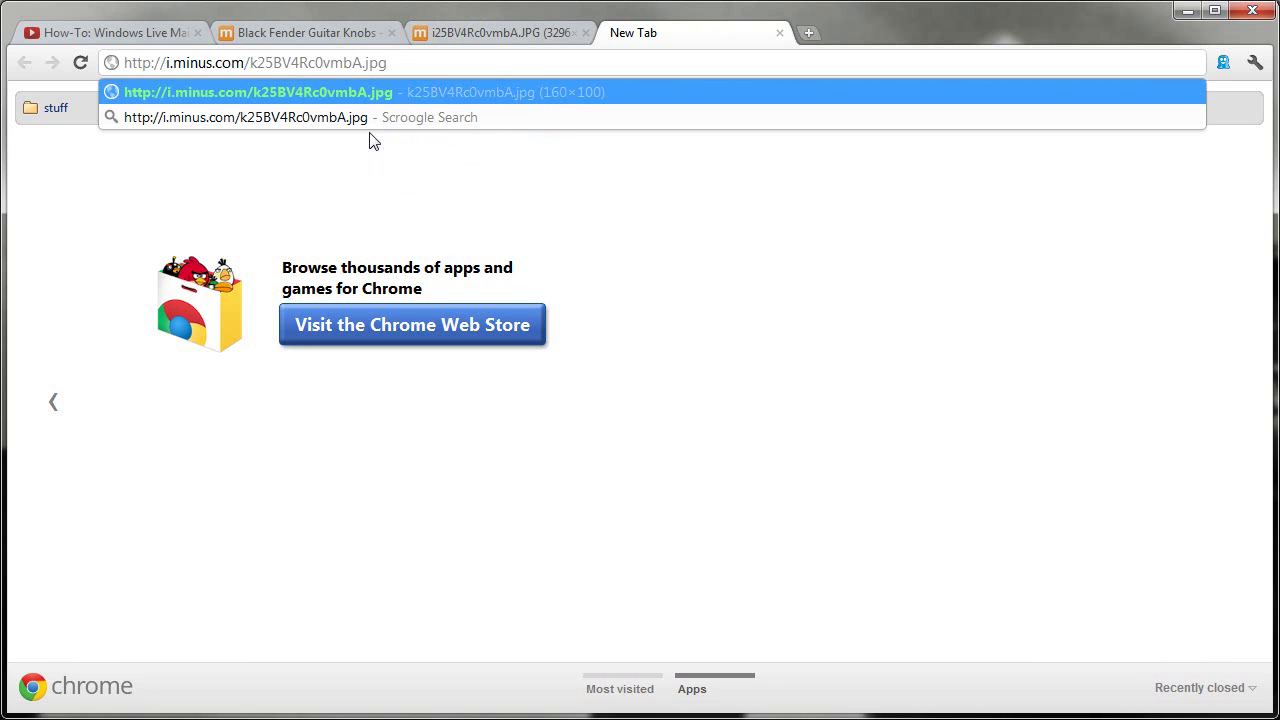
Load the thumbnail image, then return to the Black Fender Guitar Knobs folder page
{"action": "key", "text": "Return"}
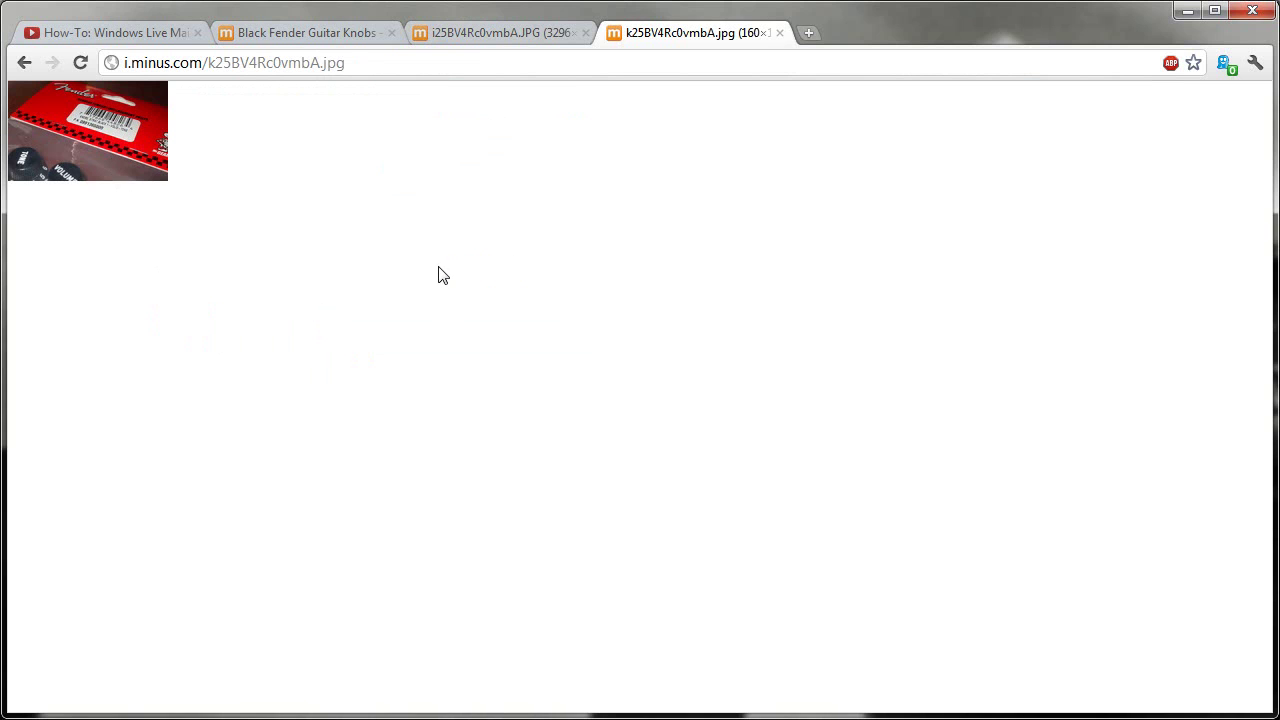
{"action": "left_click", "coordinate": [510, 32]}
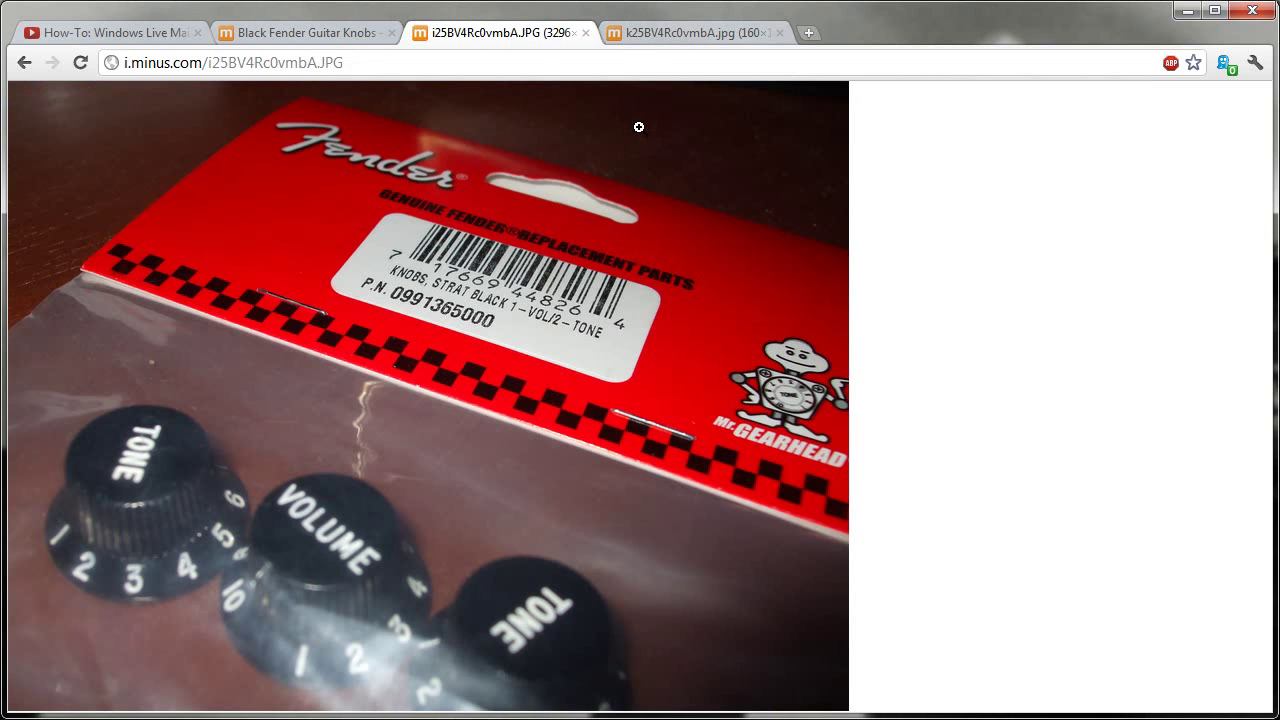
{"action": "left_click", "coordinate": [337, 32]}
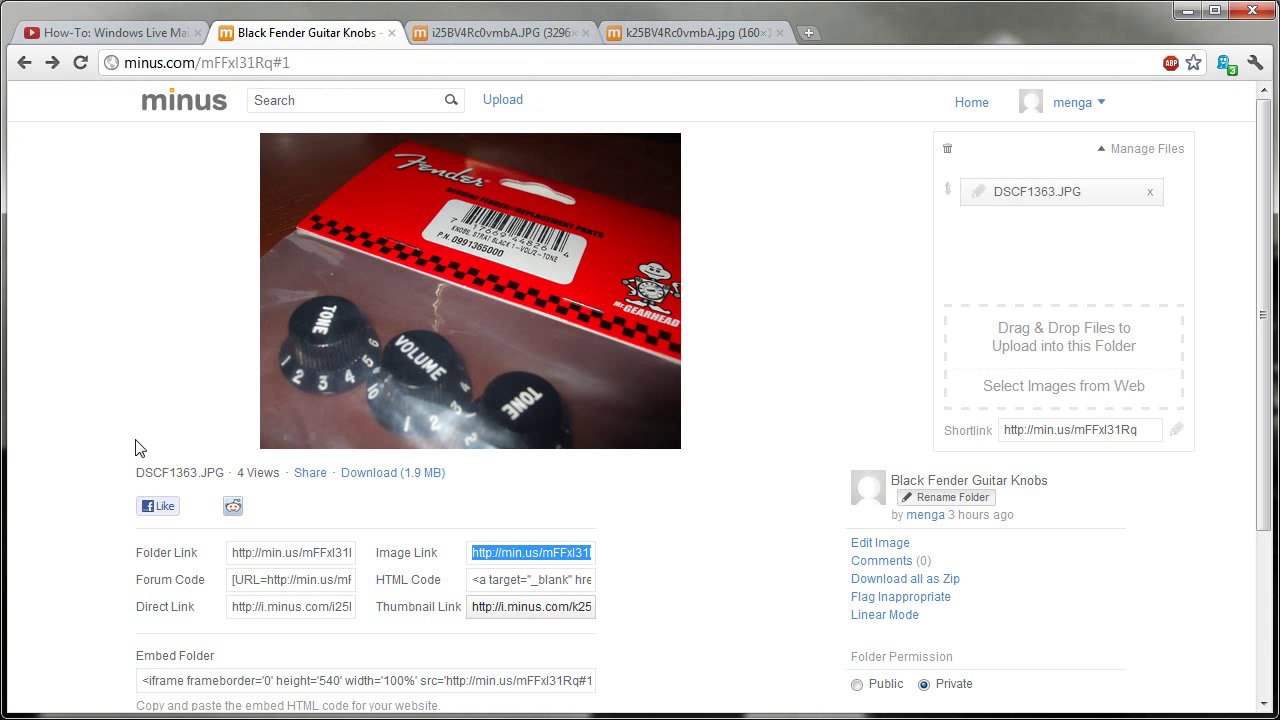
Copy the Thumbnail Link address and minimize the browser
{"action": "left_click", "coordinate": [281, 607]}
{"action": "left_click", "coordinate": [502, 606]}
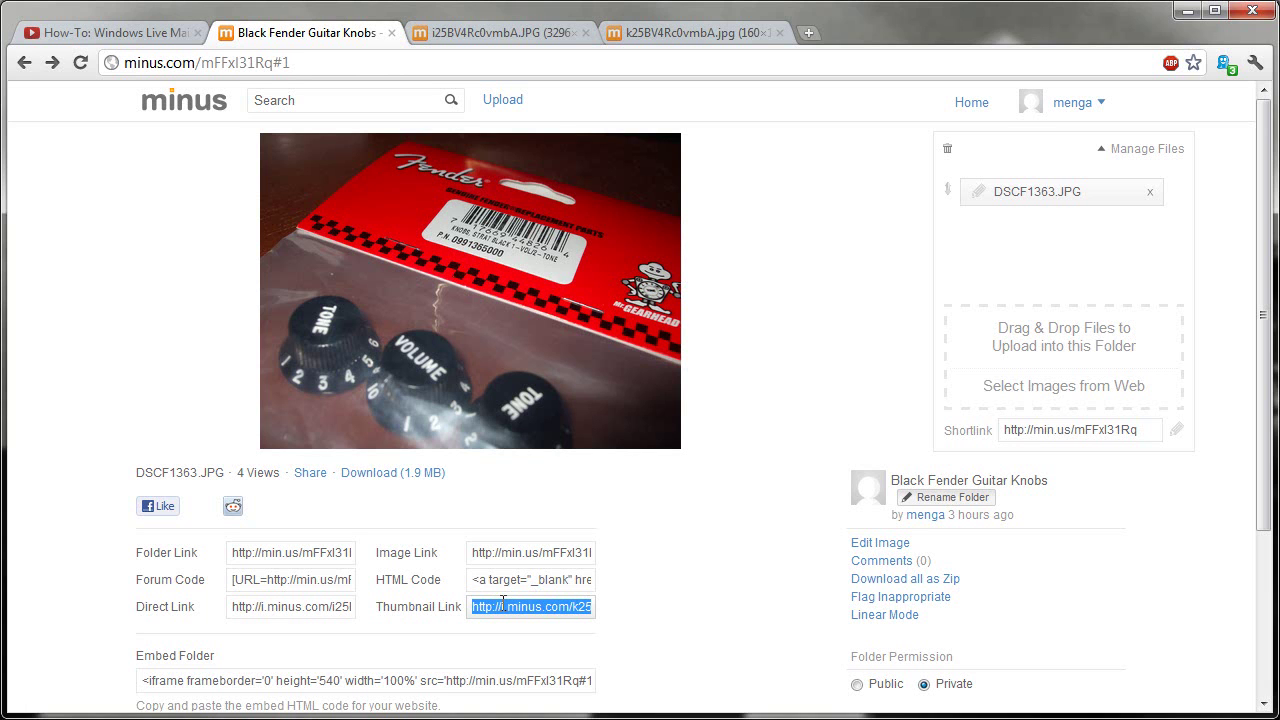
{"action": "right_click", "coordinate": [519, 610]}
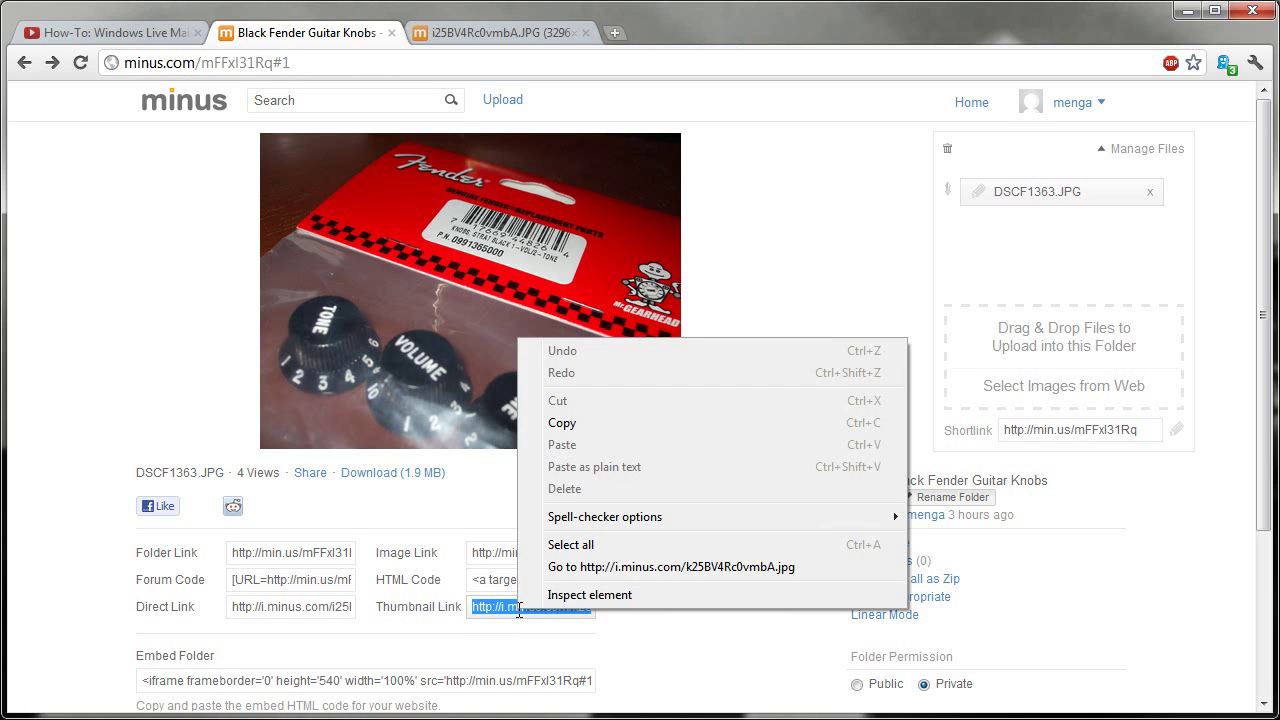
{"action": "left_click", "coordinate": [588, 423]}
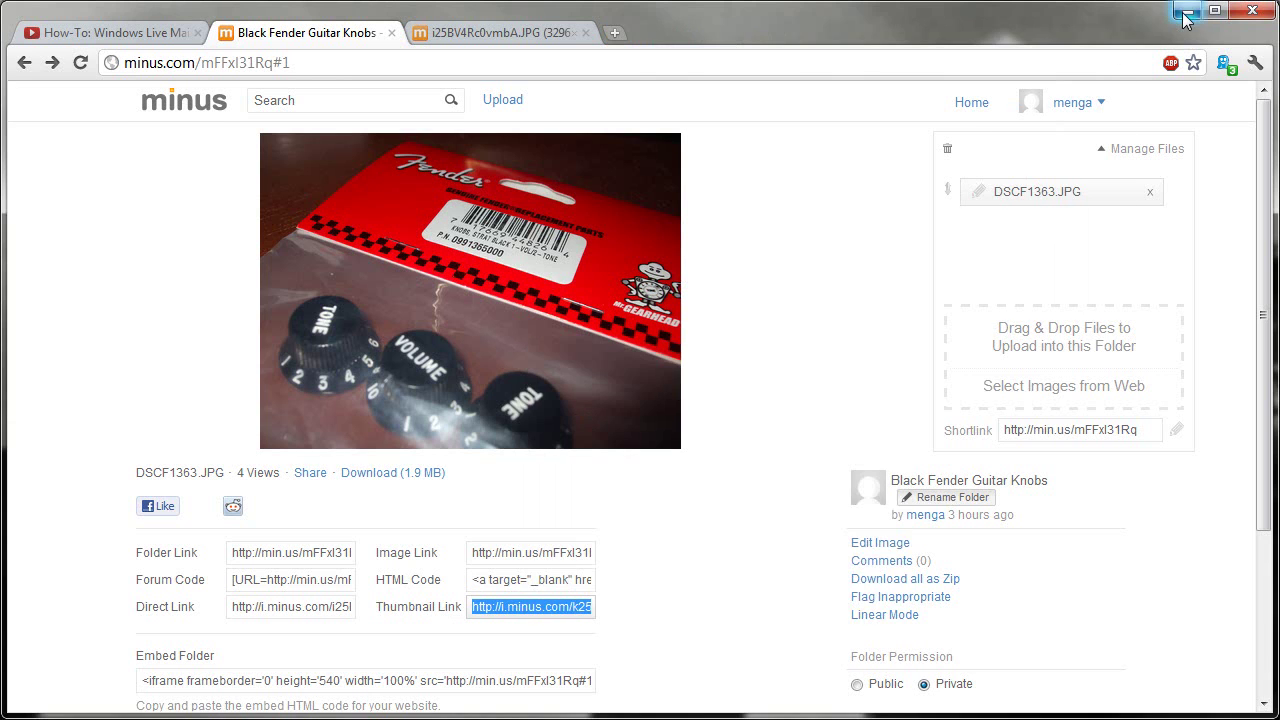
{"action": "left_click", "coordinate": [1186, 12]}
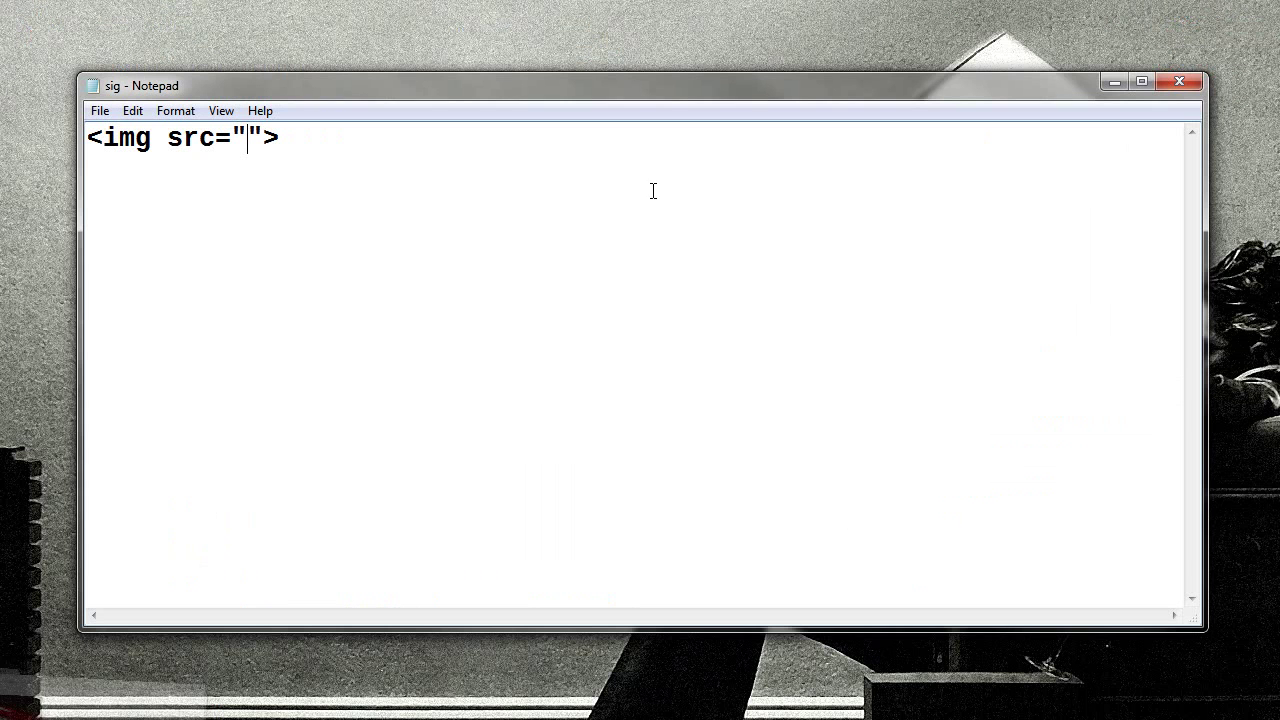
{"action": "right_click", "coordinate": [248, 137]}
{"action": "left_click", "coordinate": [296, 218]}
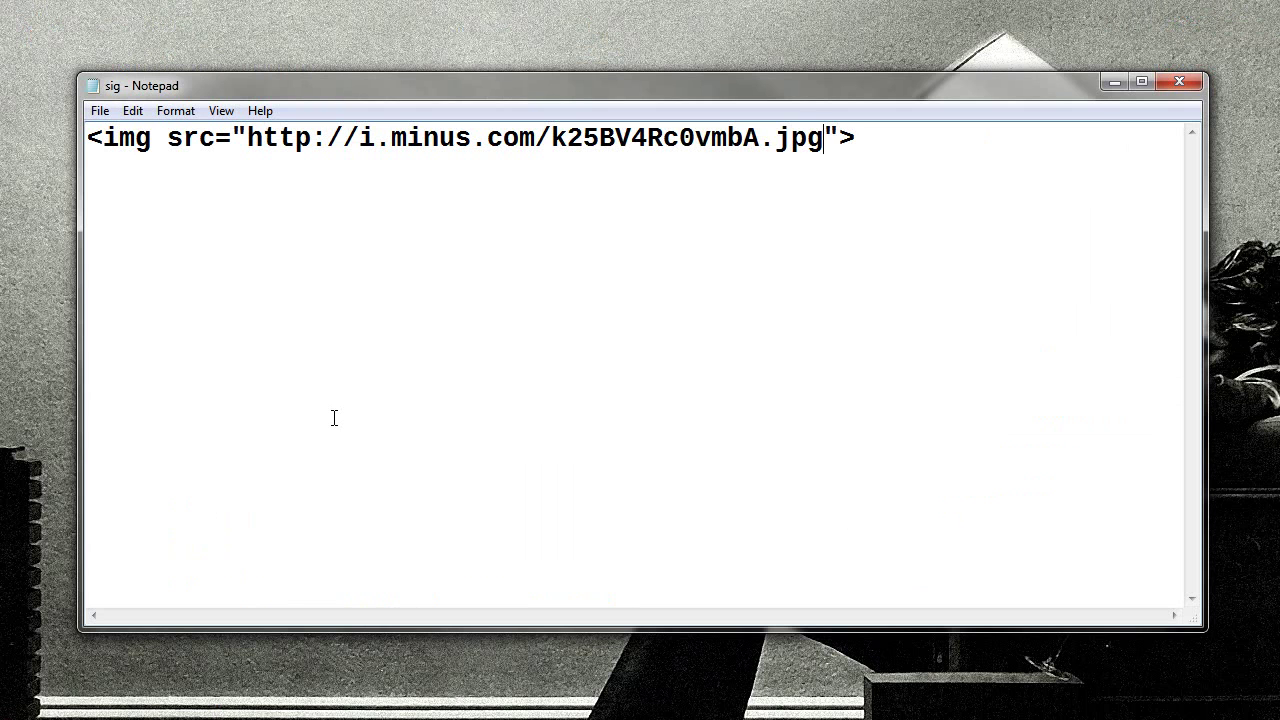
{"action": "key", "text": "Return"}
{"action": "key", "text": "Return"}
{"action": "key", "text": "Up"}
{"action": "key", "text": "Up"}
{"action": "type", "text": "<hr>"}
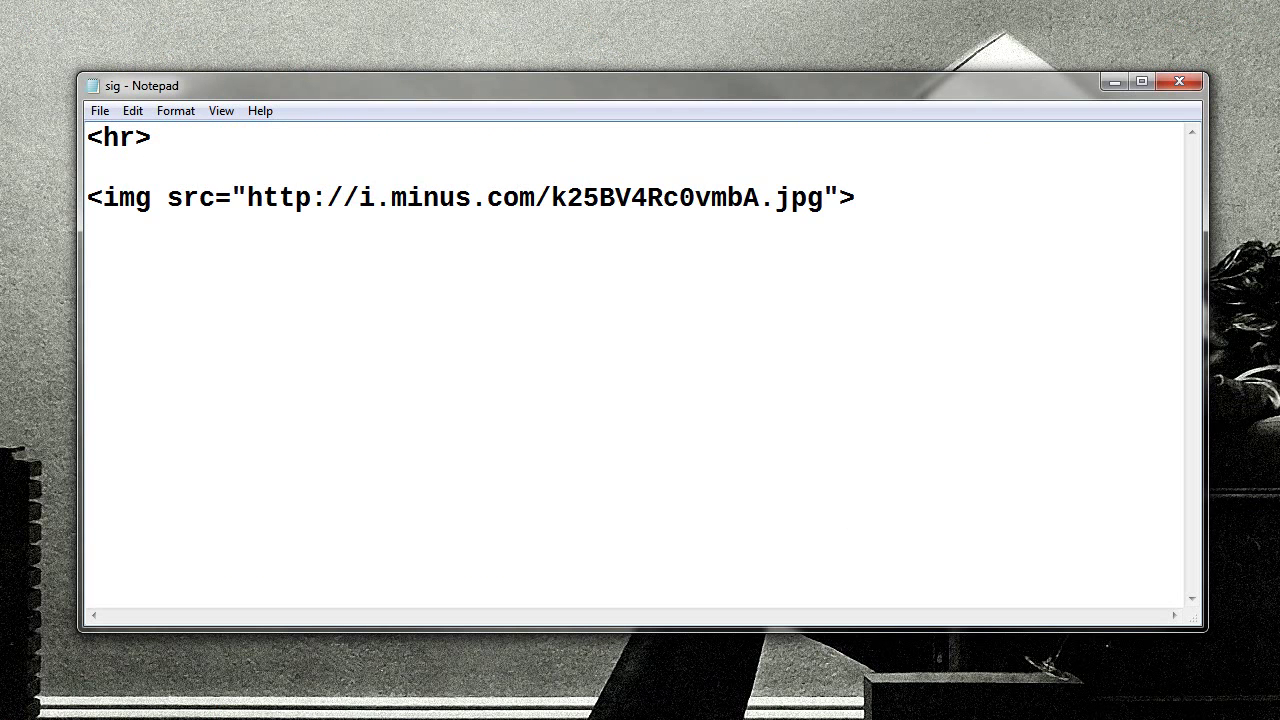
{"action": "key", "text": "Return"}
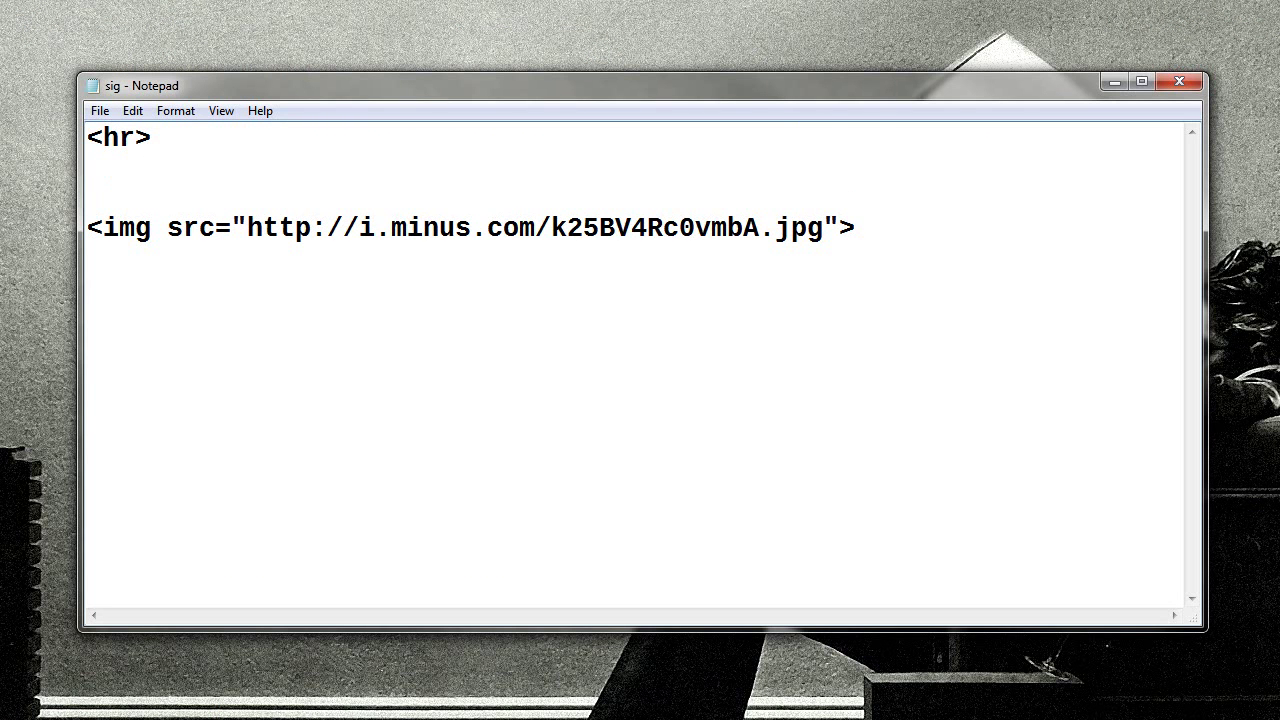
Write a <font size=+1> line holding the sender's name in bold
{"action": "type", "text": "<font size=+1>"}
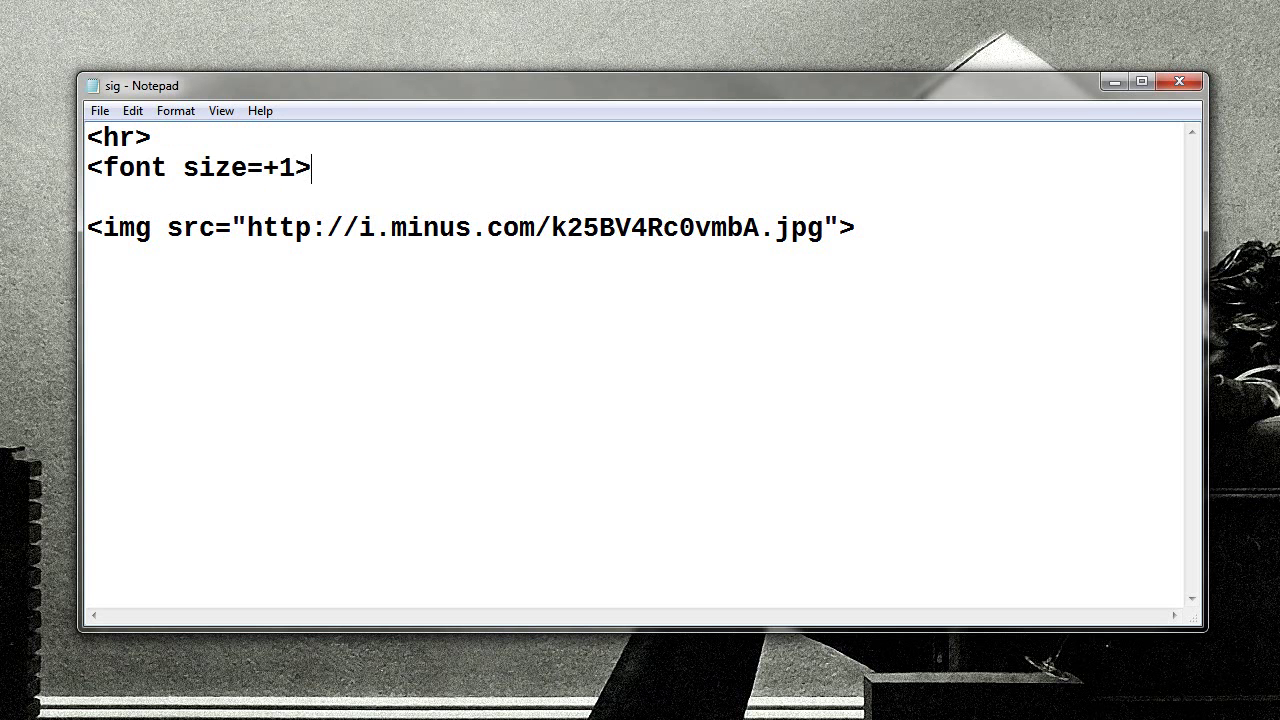
{"action": "type", "text": "<b>Rich Menga<"}
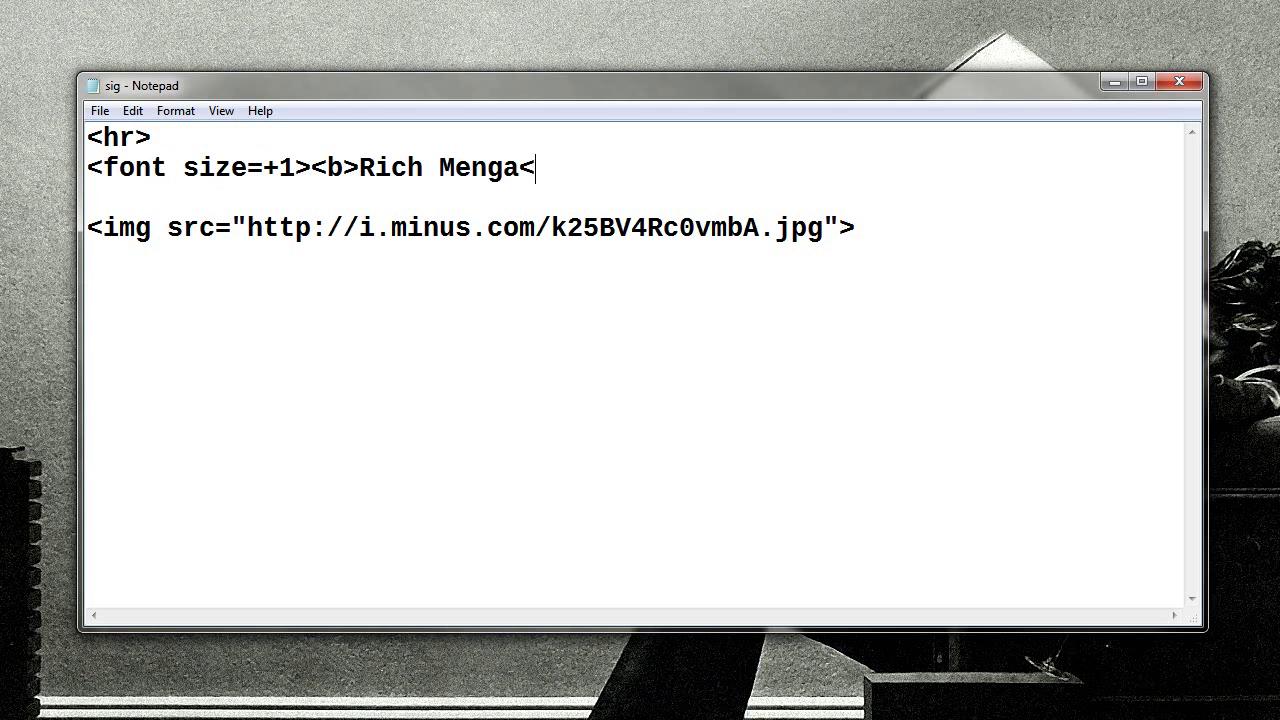
{"action": "type", "text": "/b></font>"}
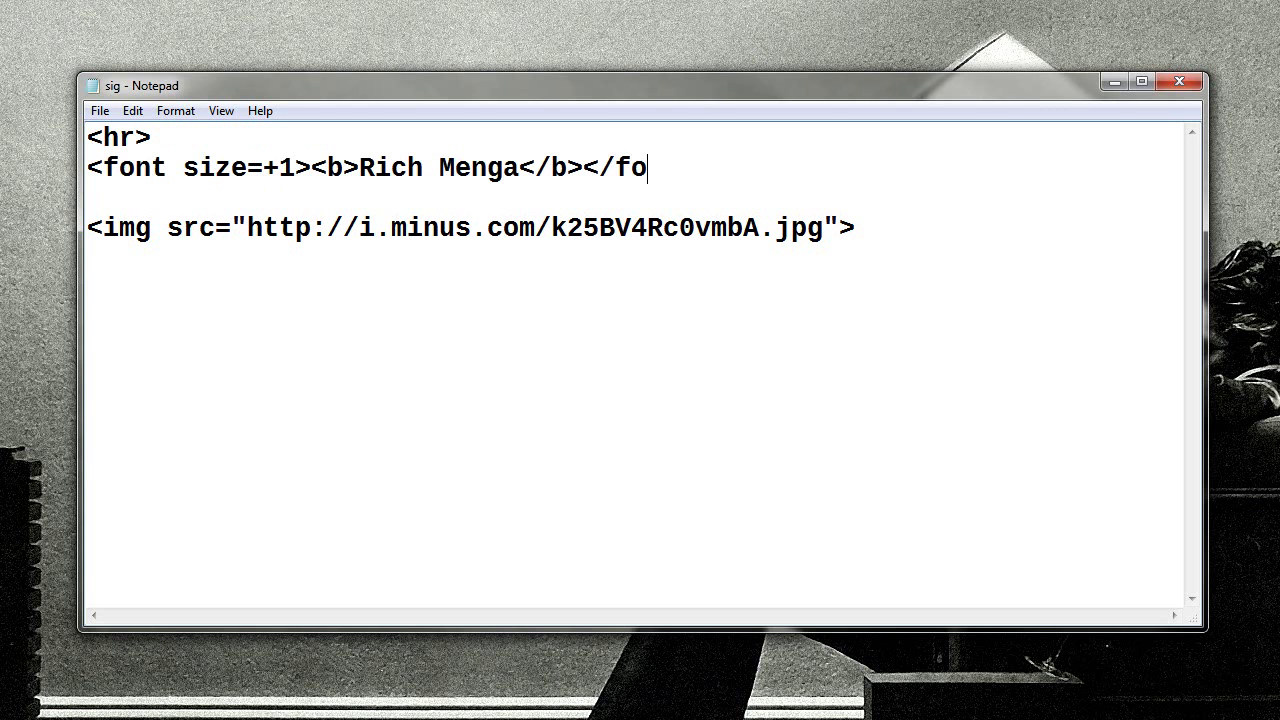
{"action": "key", "text": "Return"}
Add <br>-separated lines for the sender's e-mail address and Facebook profile URL
{"action": "type", "text": "<br>"}
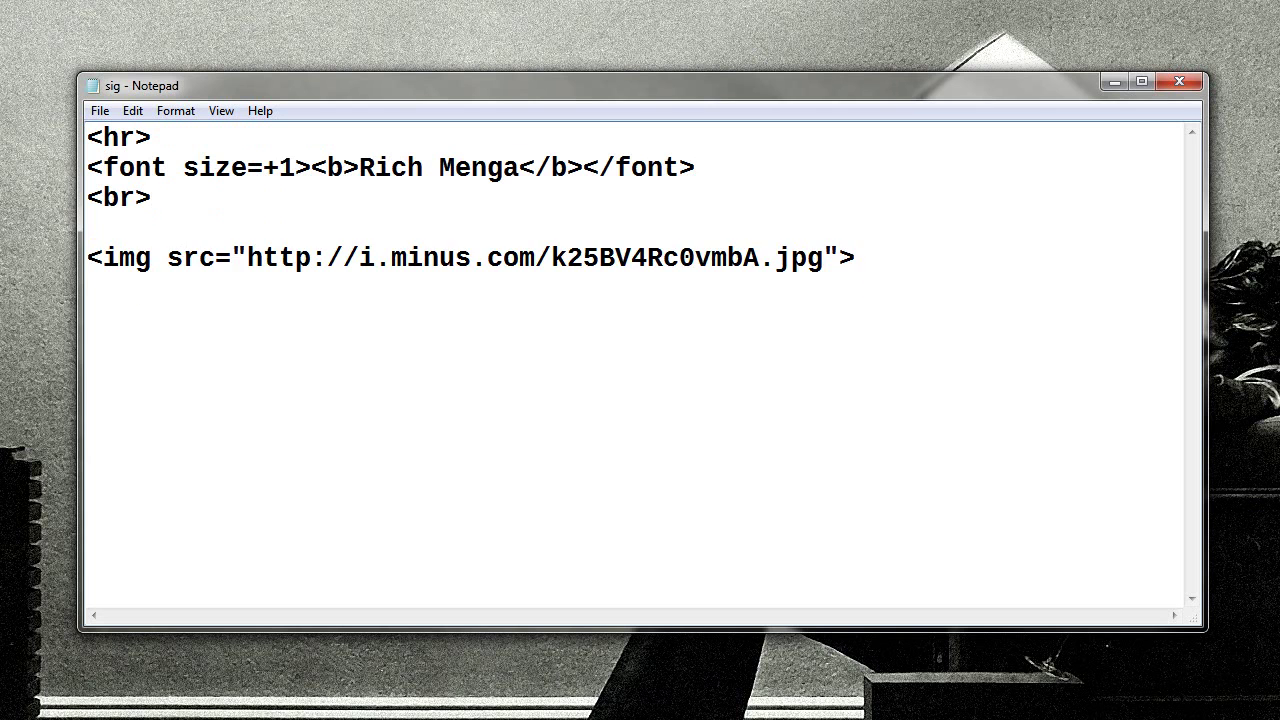
{"action": "key", "text": "Return"}
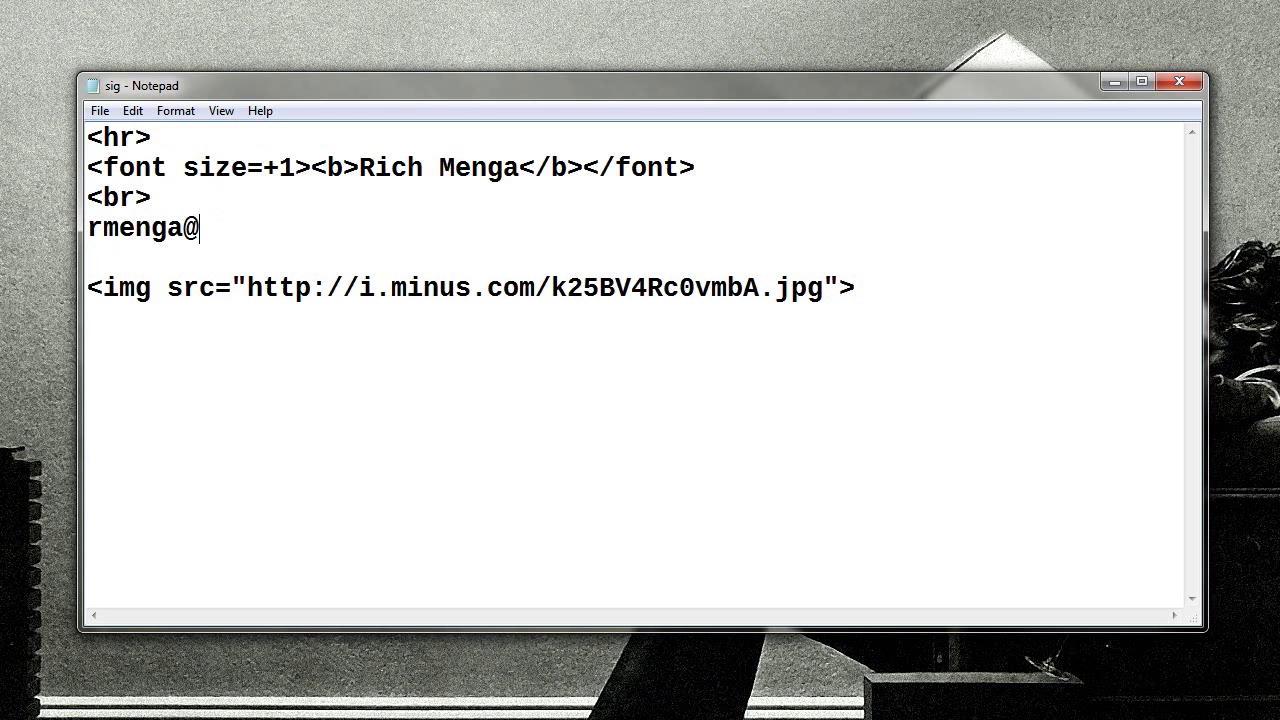
{"action": "key", "text": "Return"}
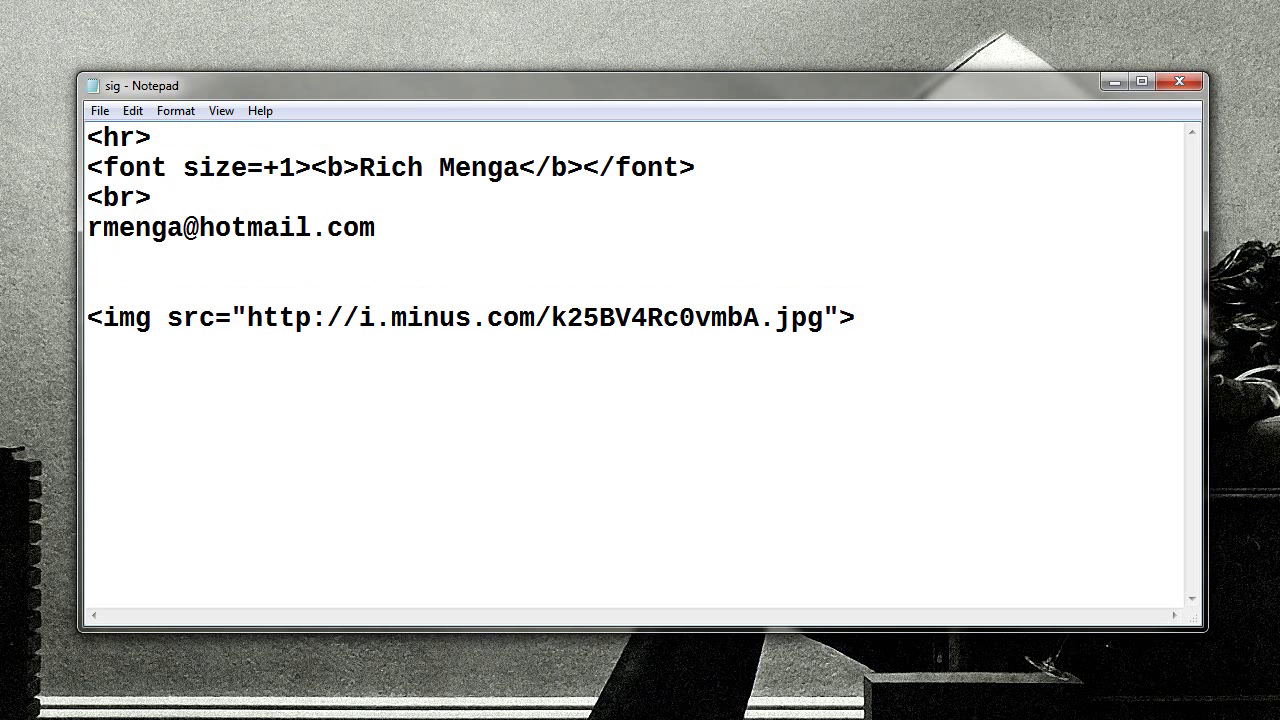
{"action": "type", "text": "<br>"}
{"action": "key", "text": "Return"}
{"action": "type", "text": "www.facebo"}
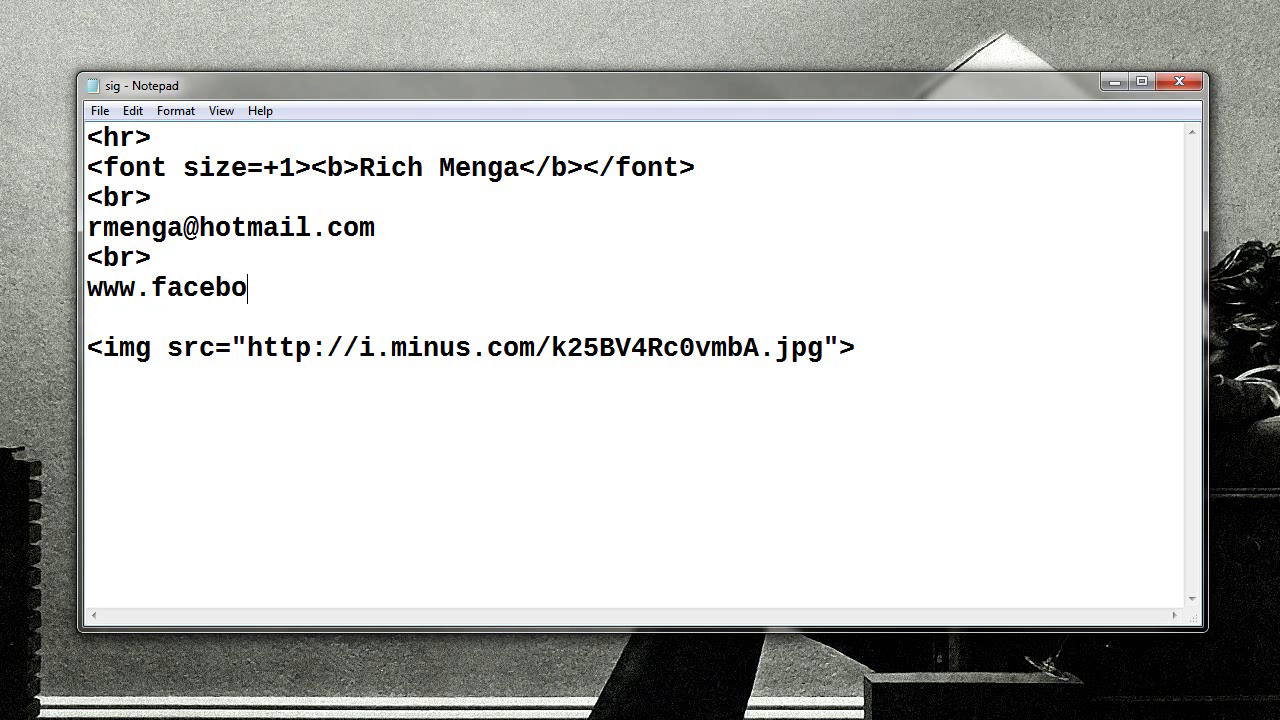
{"action": "type", "text": "ok.com/richmenga"}
{"action": "key", "text": "Down"}
{"action": "key", "text": "Down"}
{"action": "key", "text": "shift+End"}
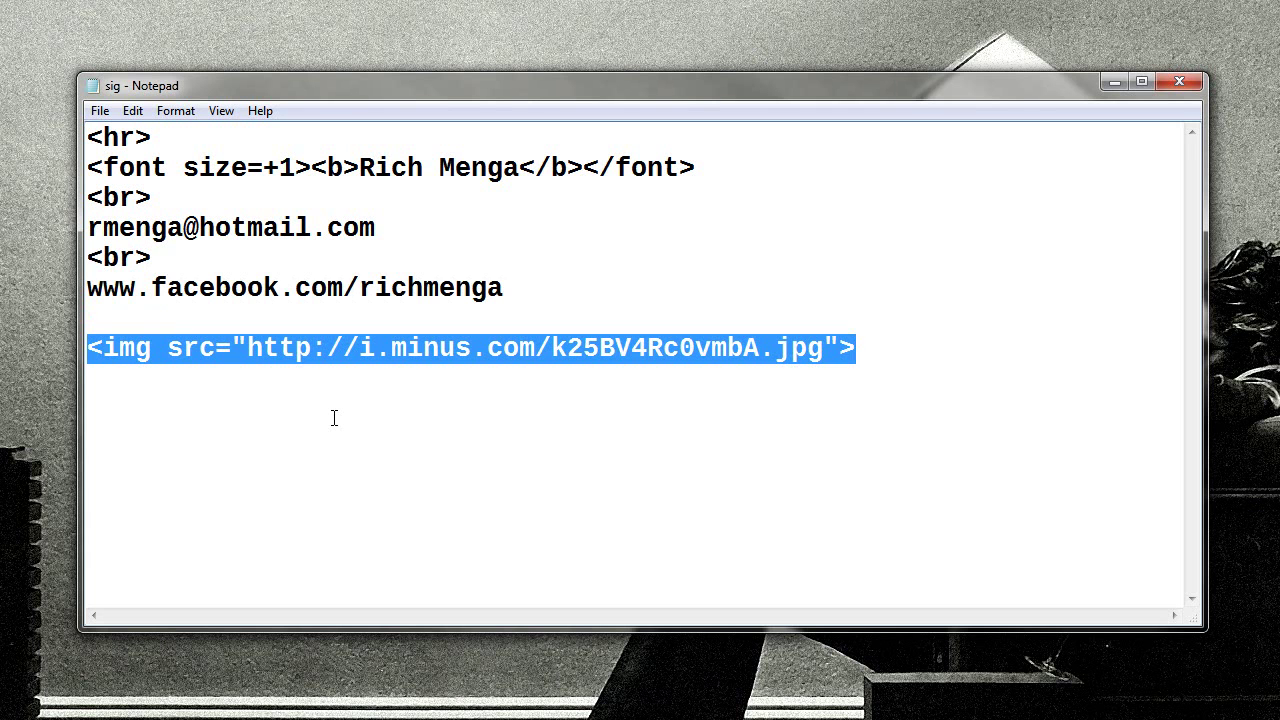
Cut the img line out and add a <br> line below the bold name line
{"action": "left_click_drag", "start_coordinate": [856, 348], "coordinate": [88, 355]}
{"action": "right_click", "coordinate": [100, 352]}
{"action": "left_click", "coordinate": [155, 394]}
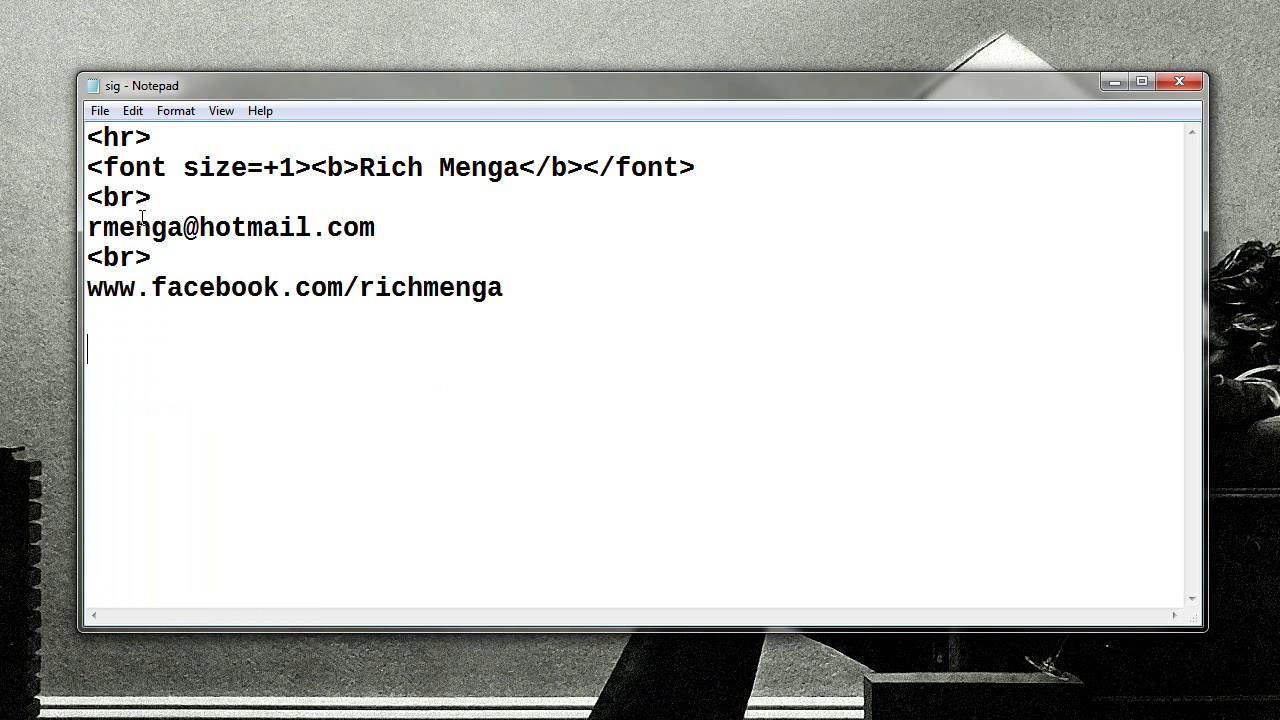
{"action": "left_click", "coordinate": [706, 168]}
{"action": "key", "text": "Return"}
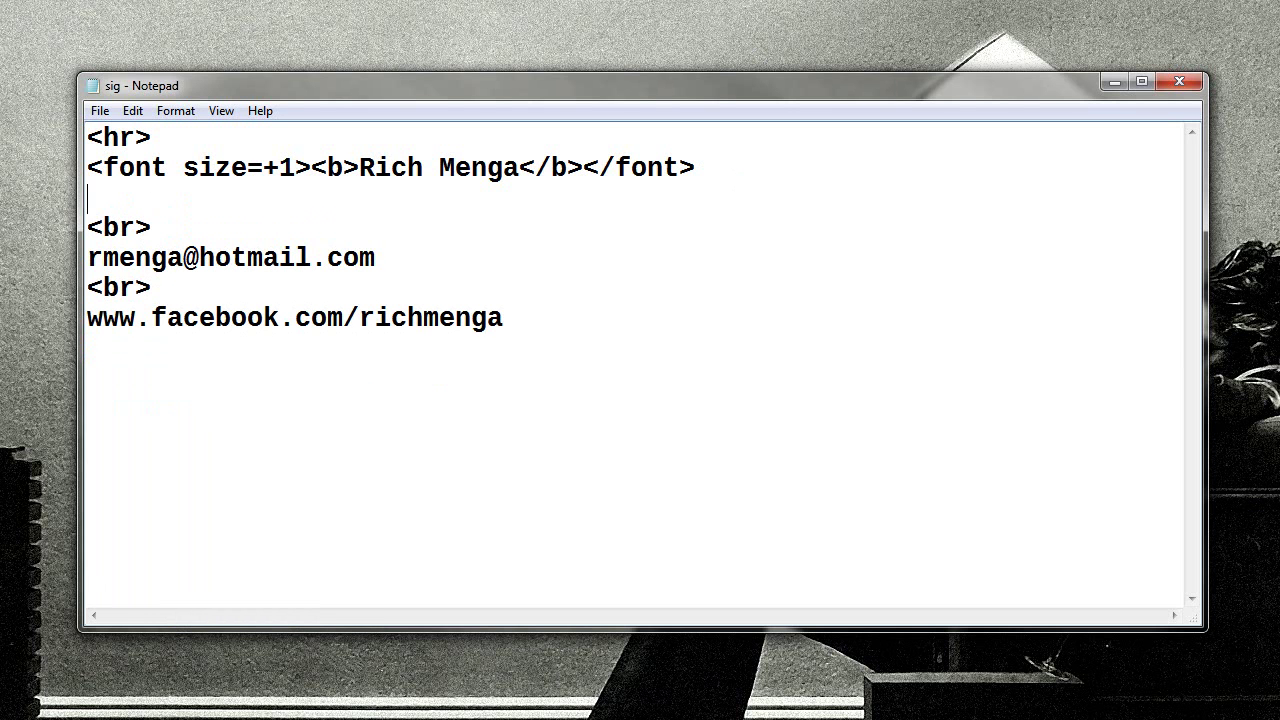
{"action": "type", "text": "<br>"}
{"action": "key", "text": "Return"}
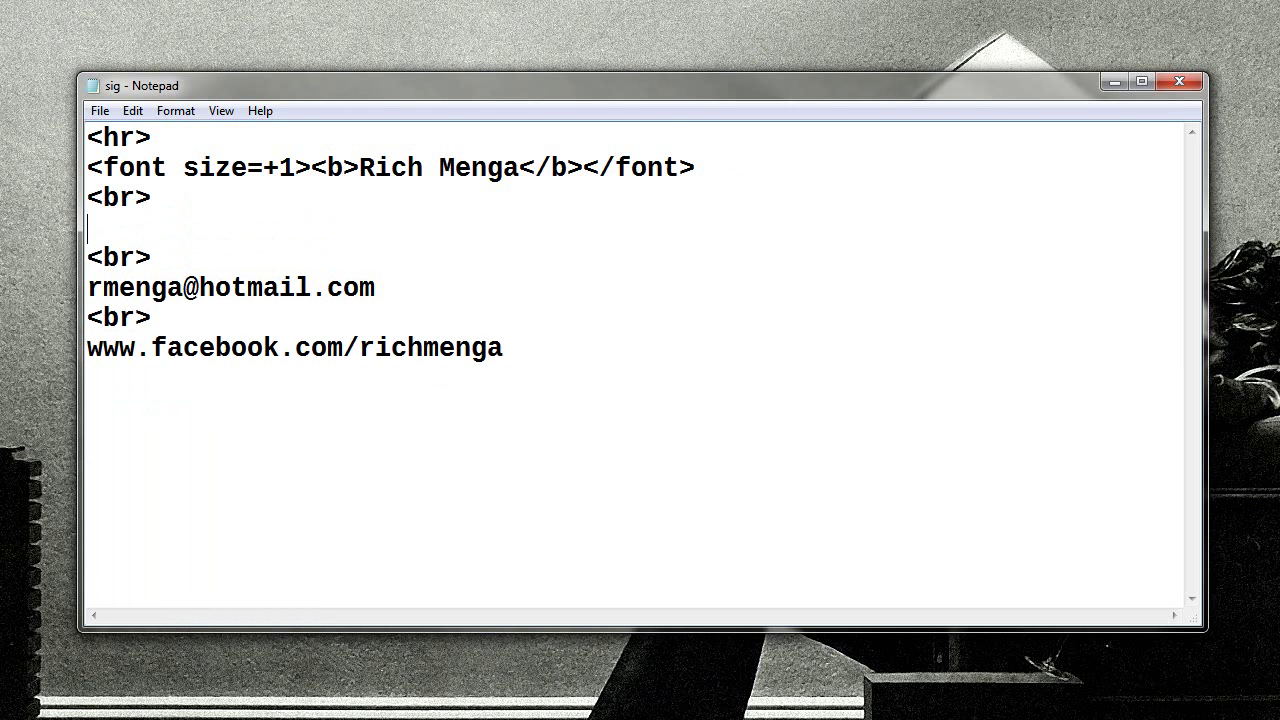
{"action": "key", "text": "BackSpace"}
{"action": "key", "text": "BackSpace"}
{"action": "key", "text": "shift+Home"}
{"action": "key", "text": "BackSpace"}
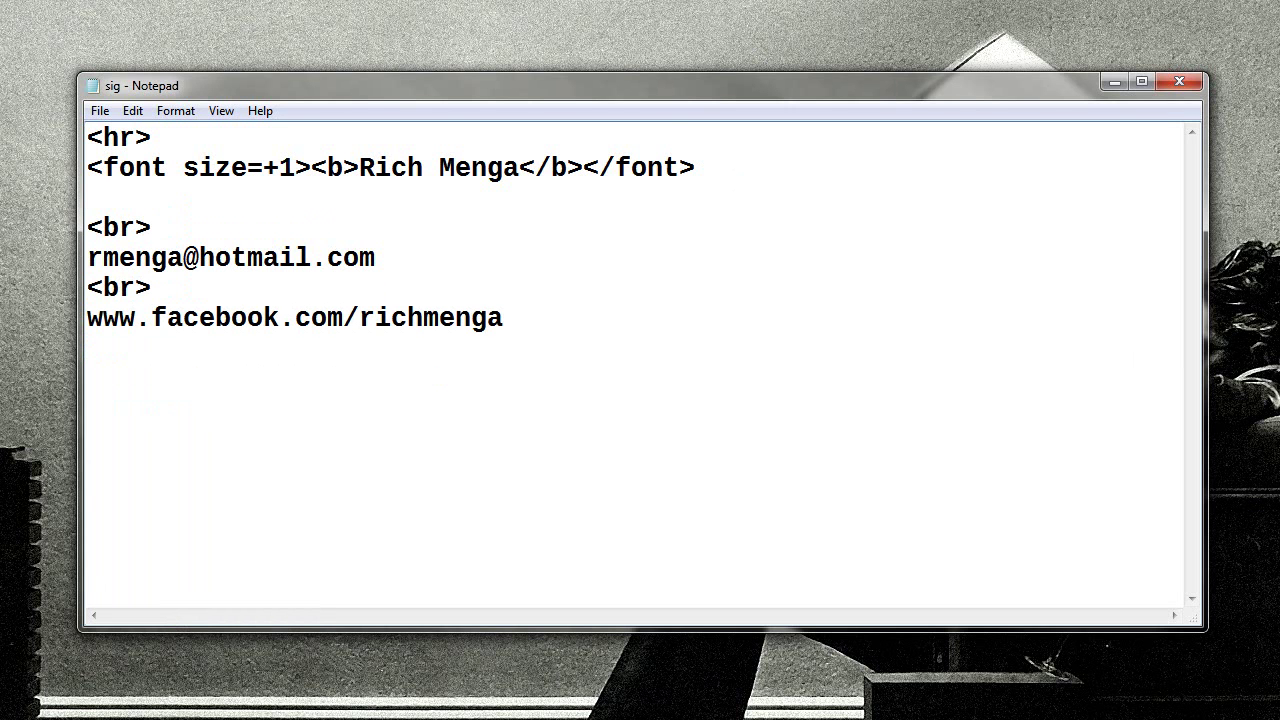
{"action": "key", "text": "BackSpace"}
Paste the img line directly under <hr> and follow it with a <br>
{"action": "key", "text": "Home"}
{"action": "key", "text": "Up"}
{"action": "key", "text": "End"}
{"action": "key", "text": "Return"}
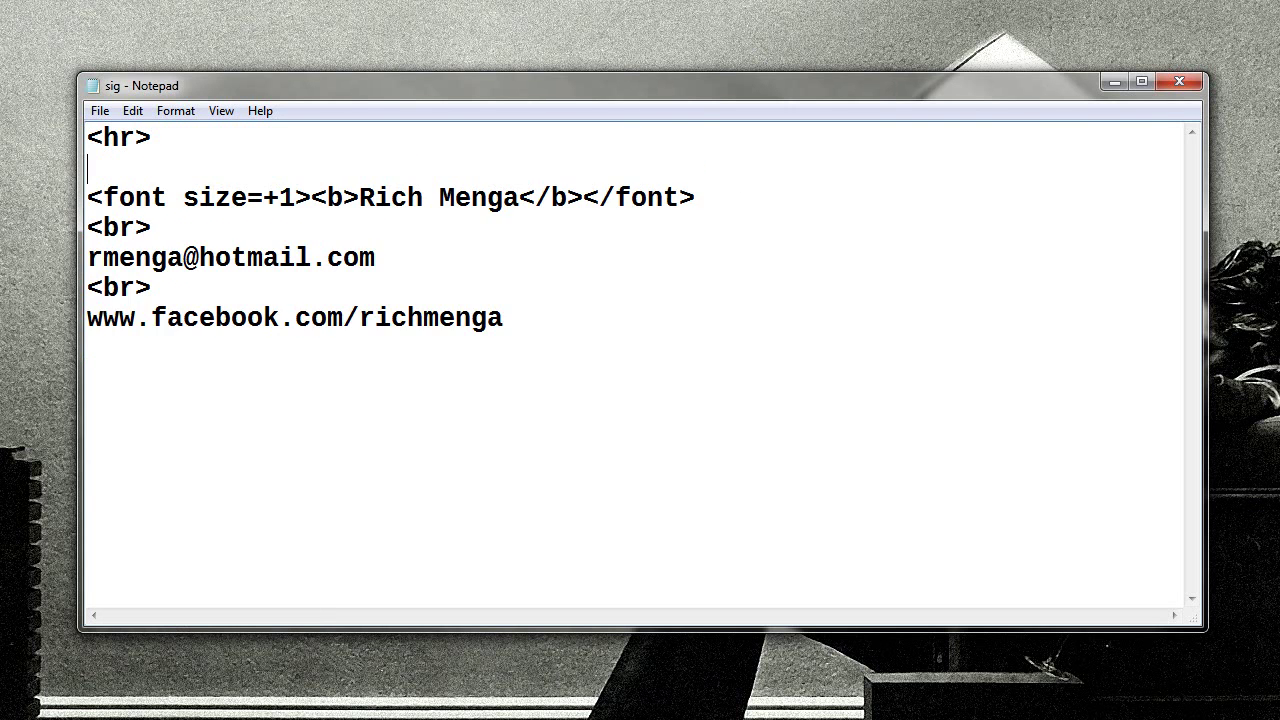
{"action": "key", "text": "ctrl+v"}
{"action": "key", "text": "Return"}
{"action": "type", "text": "<br>"}
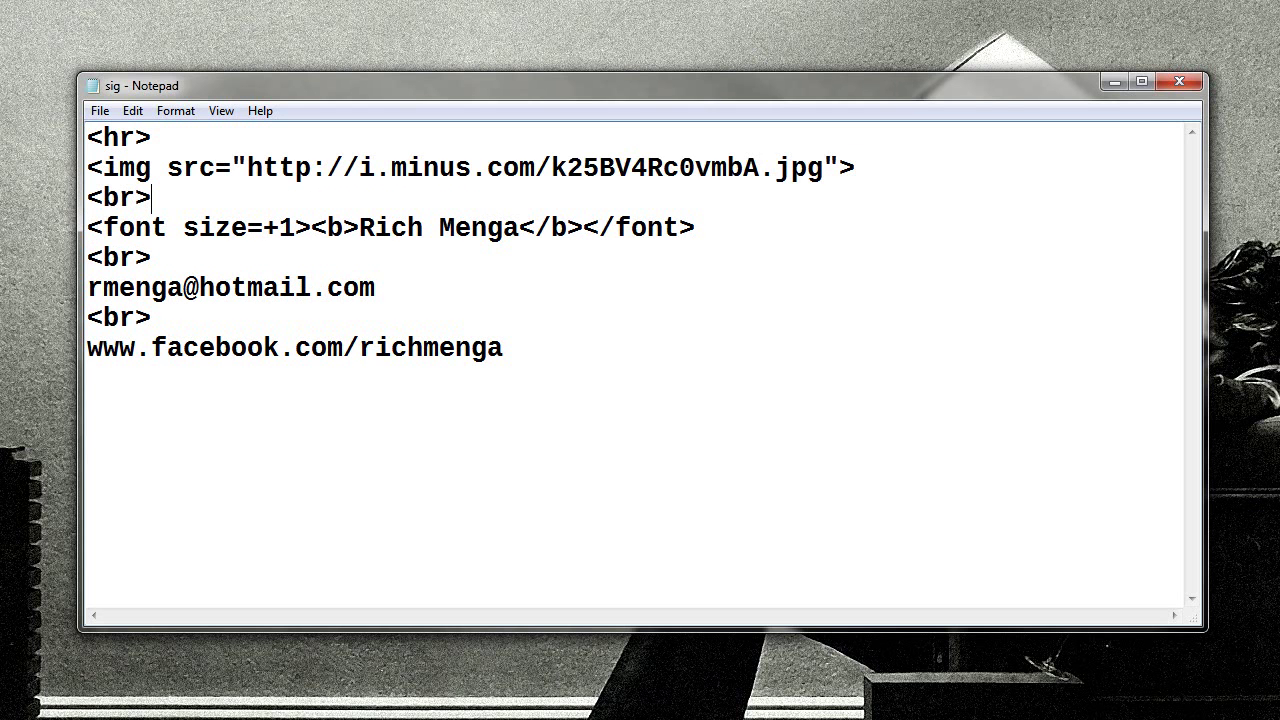
Retype 'hr' in the first tag, review the remaining lines, and save the sig file
{"action": "left_click_drag", "start_coordinate": [104, 137], "coordinate": [800, 166]}
{"action": "type", "text": "hr"}
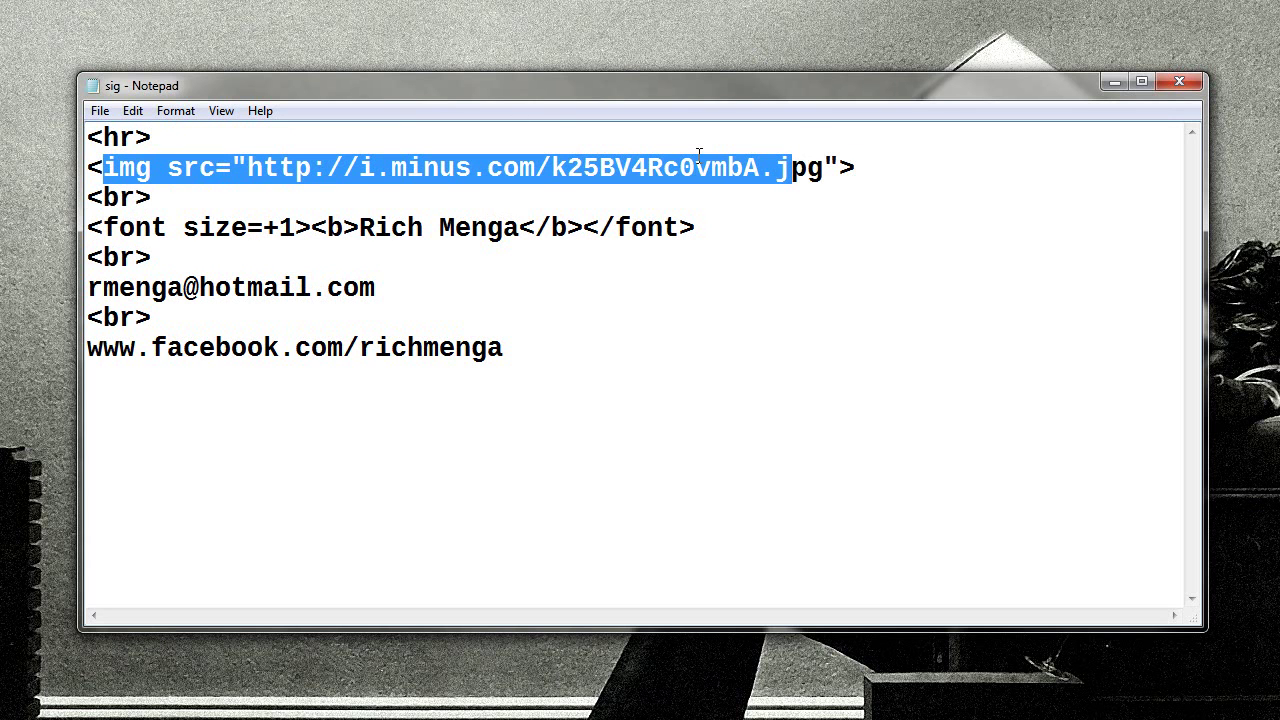
{"action": "left_click_drag", "start_coordinate": [104, 197], "coordinate": [680, 228]}
{"action": "left_click_drag", "start_coordinate": [103, 258], "coordinate": [345, 290]}
{"action": "left_click_drag", "start_coordinate": [103, 318], "coordinate": [375, 347]}
{"action": "left_click", "coordinate": [423, 347]}
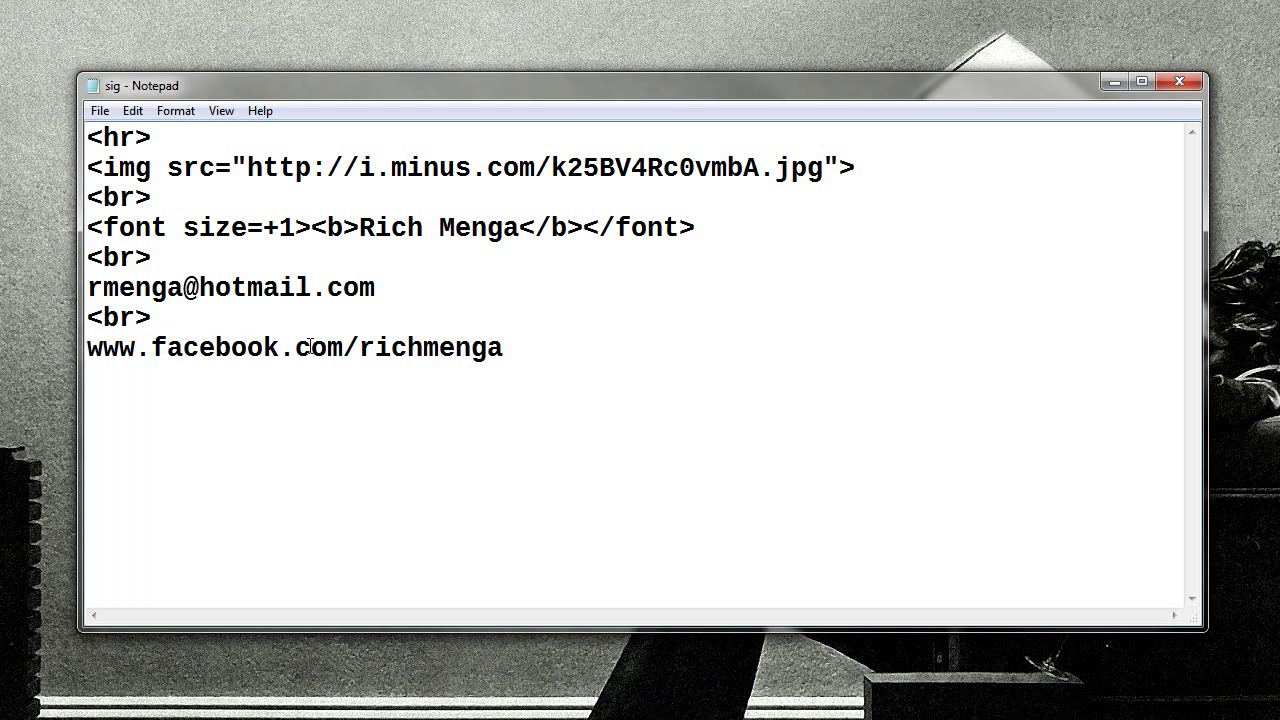
{"action": "left_click", "coordinate": [100, 110]}
{"action": "left_click", "coordinate": [105, 177]}
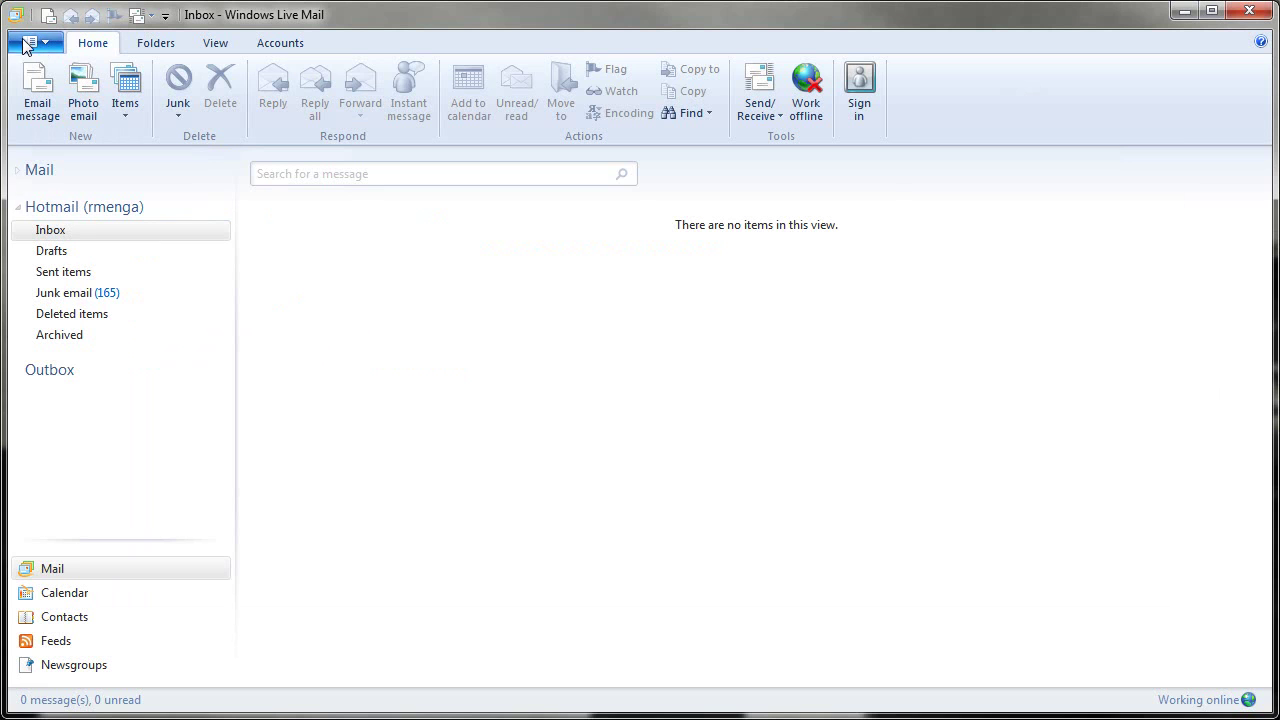
Create a new signature in Mail Options and set it to come from a file
{"action": "left_click", "coordinate": [26, 44]}
{"action": "mouse_move", "coordinate": [56, 303]}
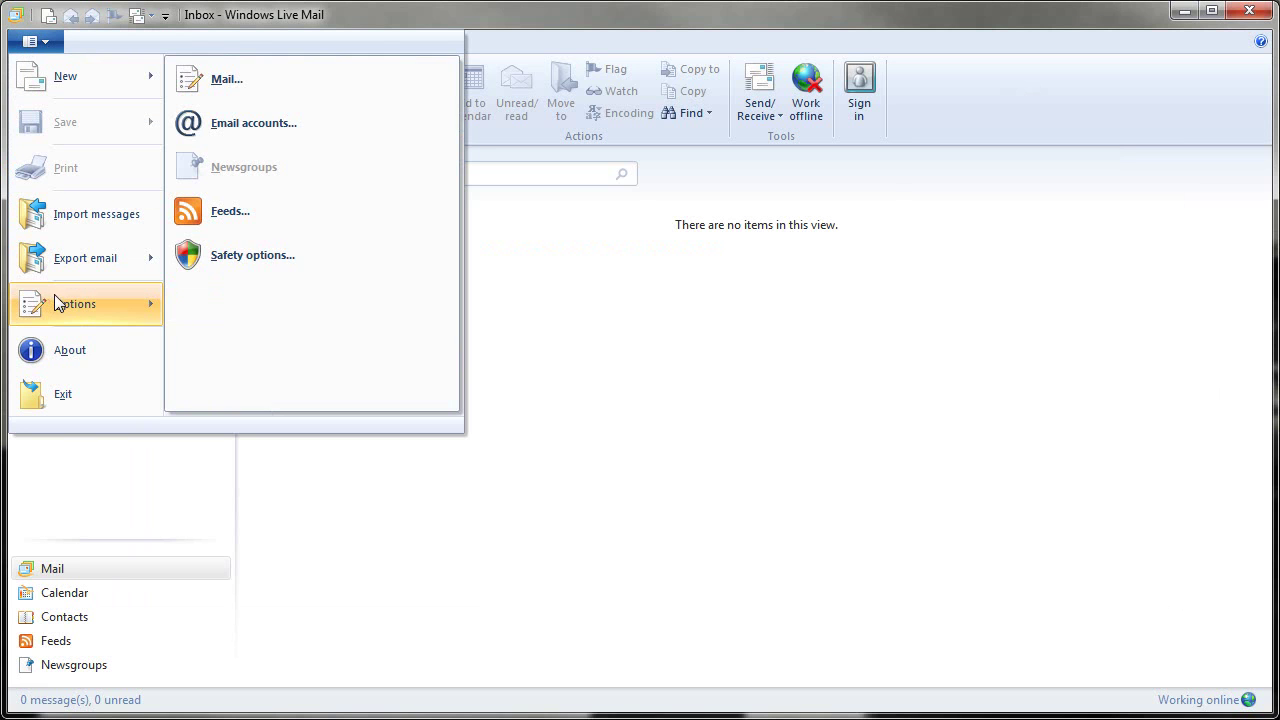
{"action": "left_click", "coordinate": [272, 88]}
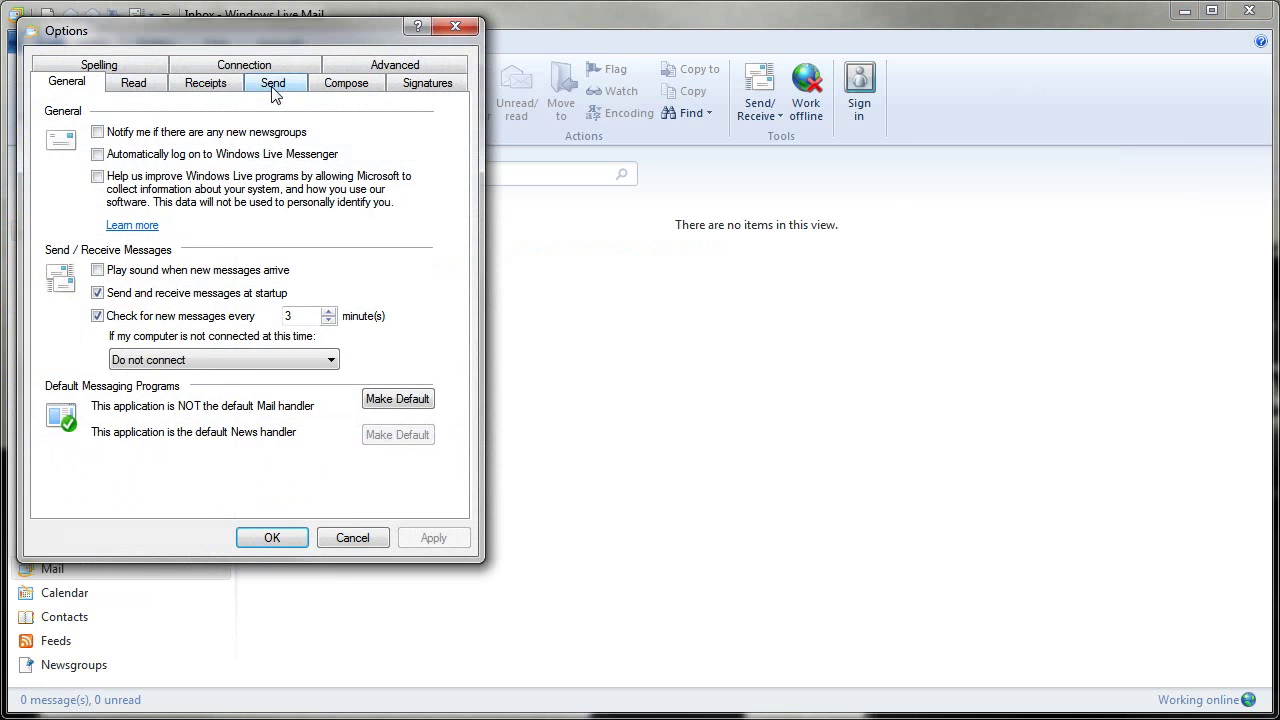
{"action": "left_click", "coordinate": [432, 89]}
{"action": "left_click", "coordinate": [390, 207]}
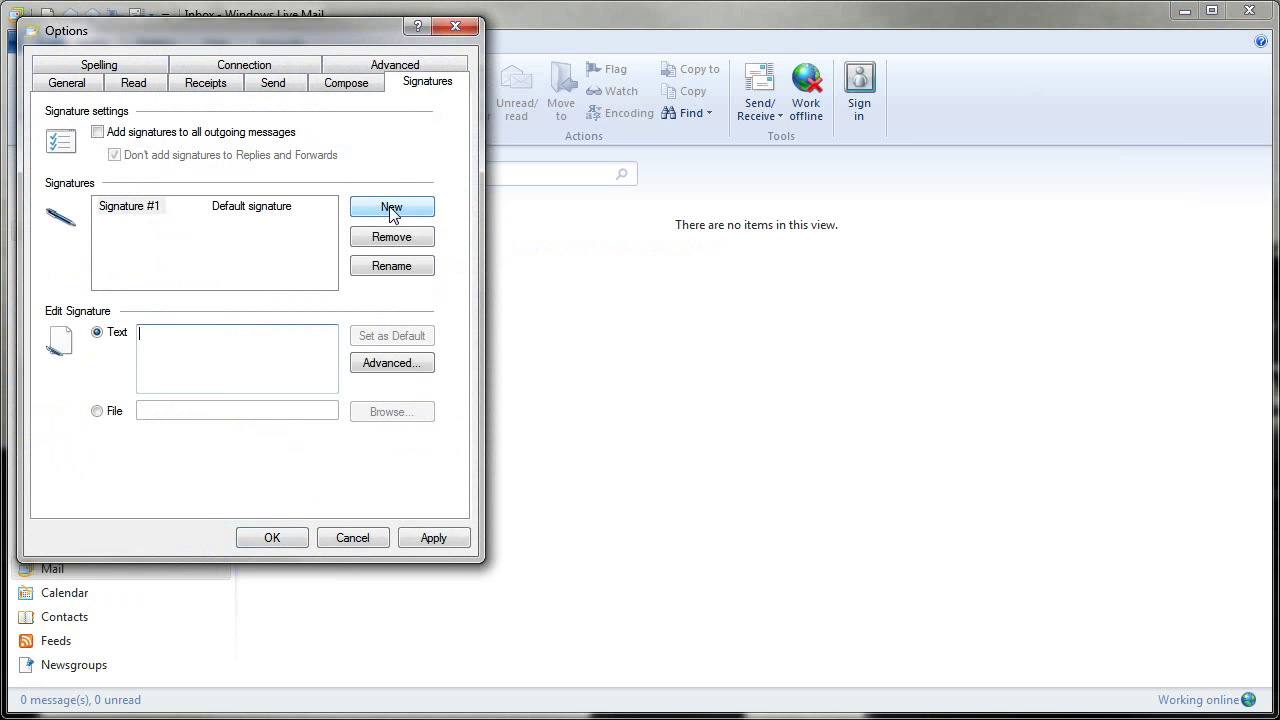
{"action": "left_click", "coordinate": [97, 411]}
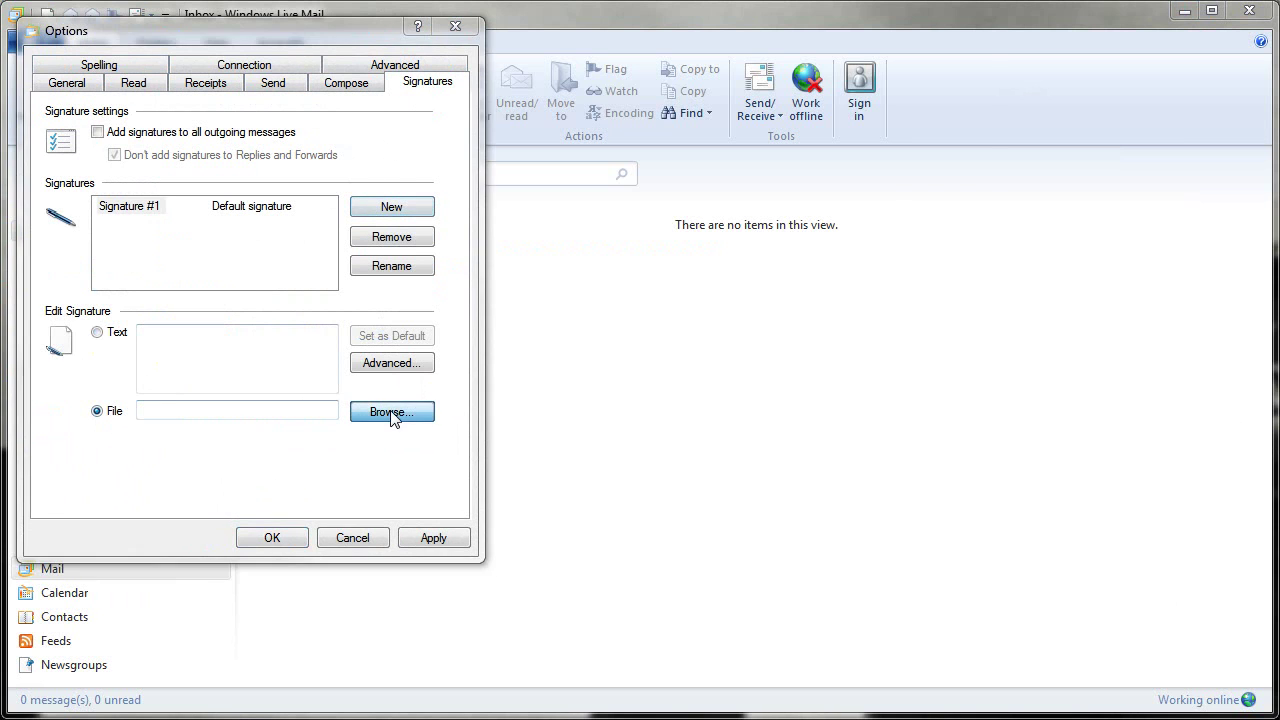
Browse with the HTML Files filter and choose sig.htm from the Pictures folder
{"action": "left_click", "coordinate": [391, 416]}
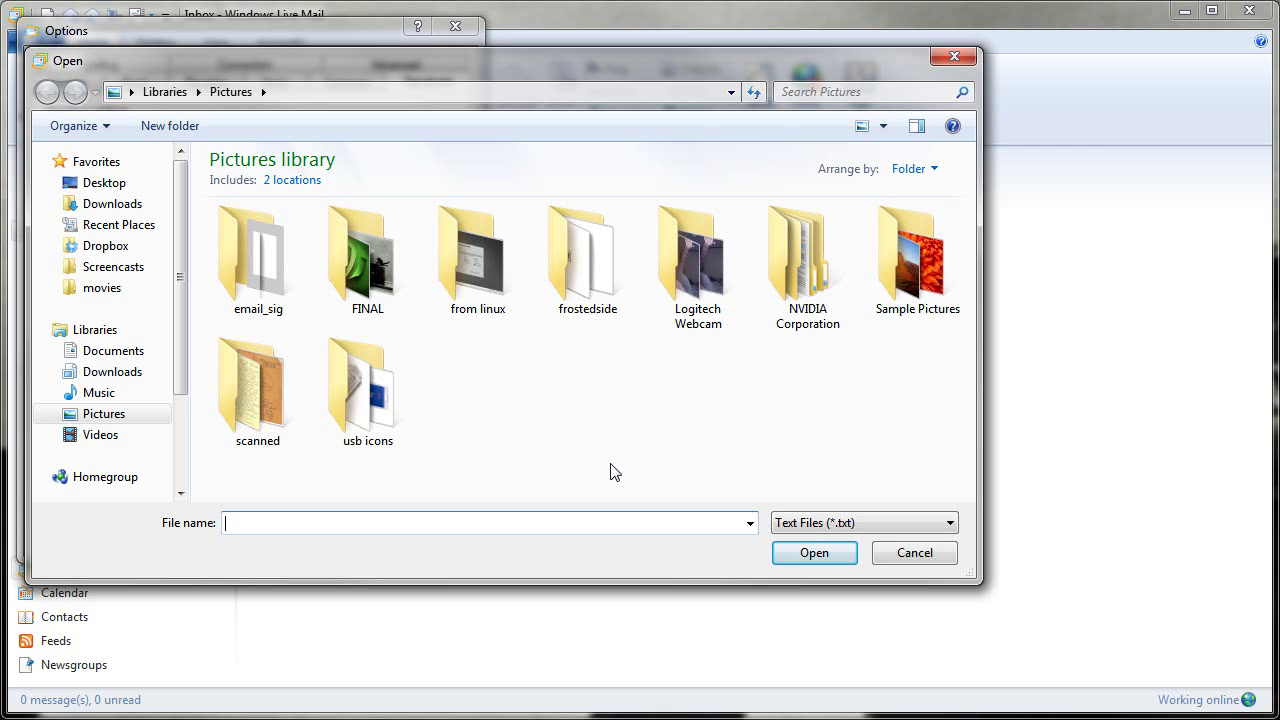
{"action": "left_click", "coordinate": [840, 523]}
{"action": "left_click", "coordinate": [808, 557]}
{"action": "left_click", "coordinate": [505, 420]}
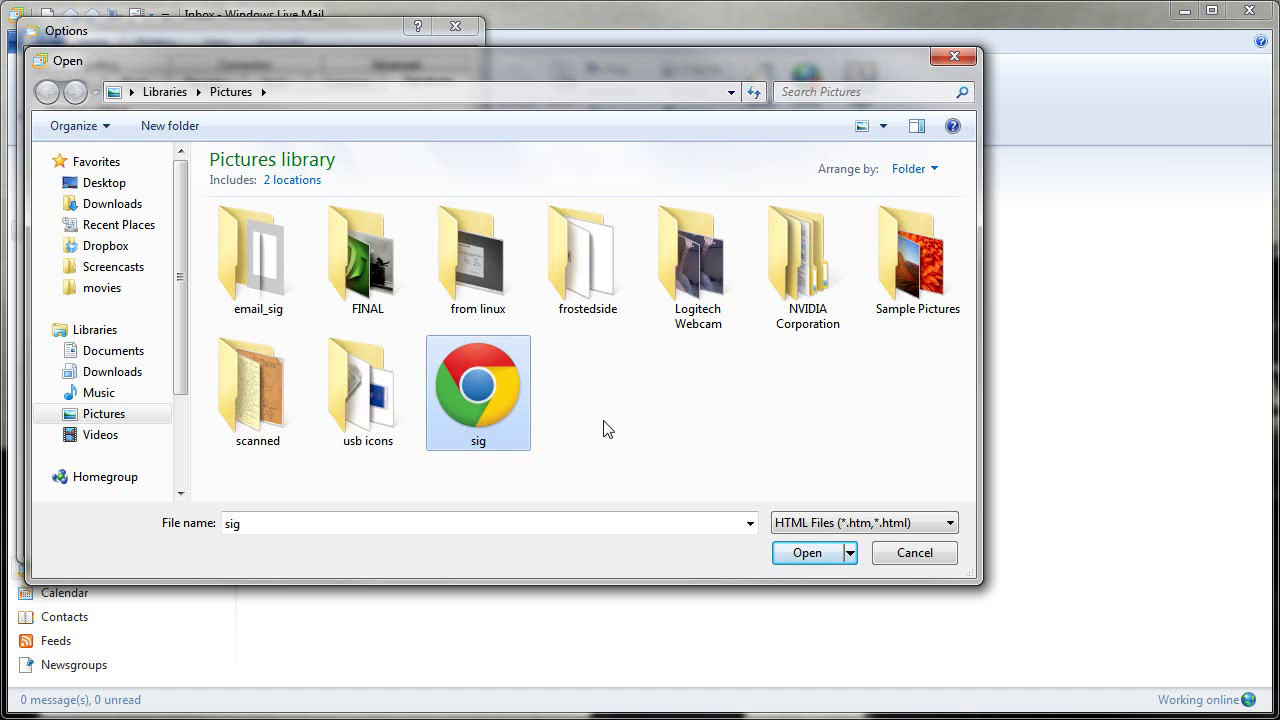
{"action": "double_click", "coordinate": [483, 392]}
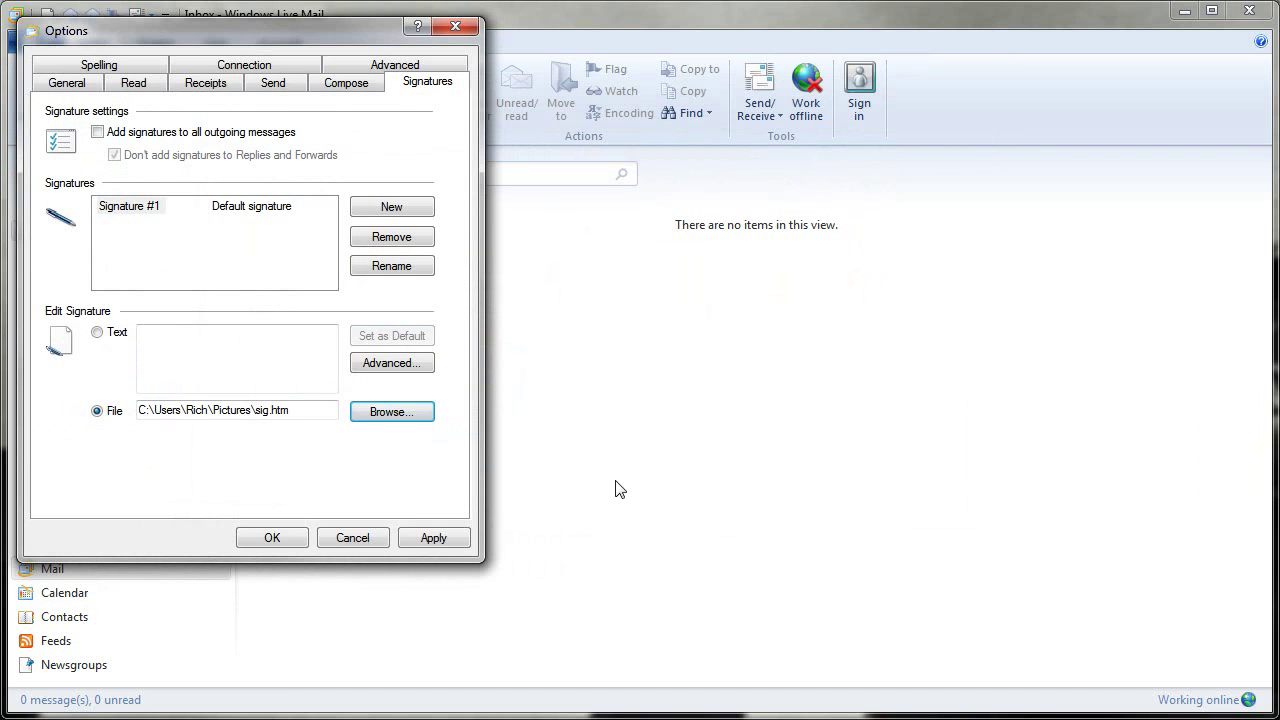
Check the sig.htm path in the Pictures folder and apply it as the signature file
{"action": "left_click", "coordinate": [146, 412]}
{"action": "left_click_drag", "start_coordinate": [186, 413], "coordinate": [241, 413]}
{"action": "left_click", "coordinate": [264, 412]}
{"action": "double_click", "coordinate": [272, 412]}
{"action": "left_click", "coordinate": [283, 412]}
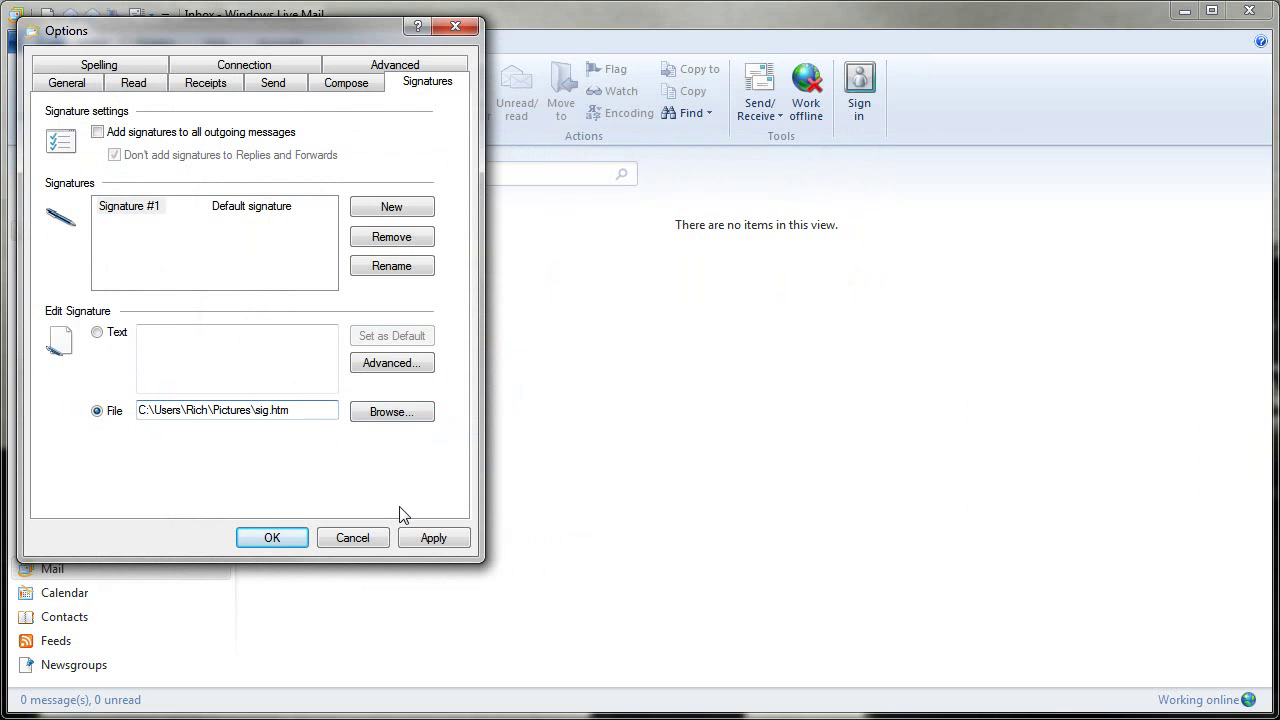
{"action": "left_click", "coordinate": [444, 540]}
Add signatures to all outgoing messages, including replies and forwards, and keep HTML sending format
{"action": "left_click", "coordinate": [98, 132]}
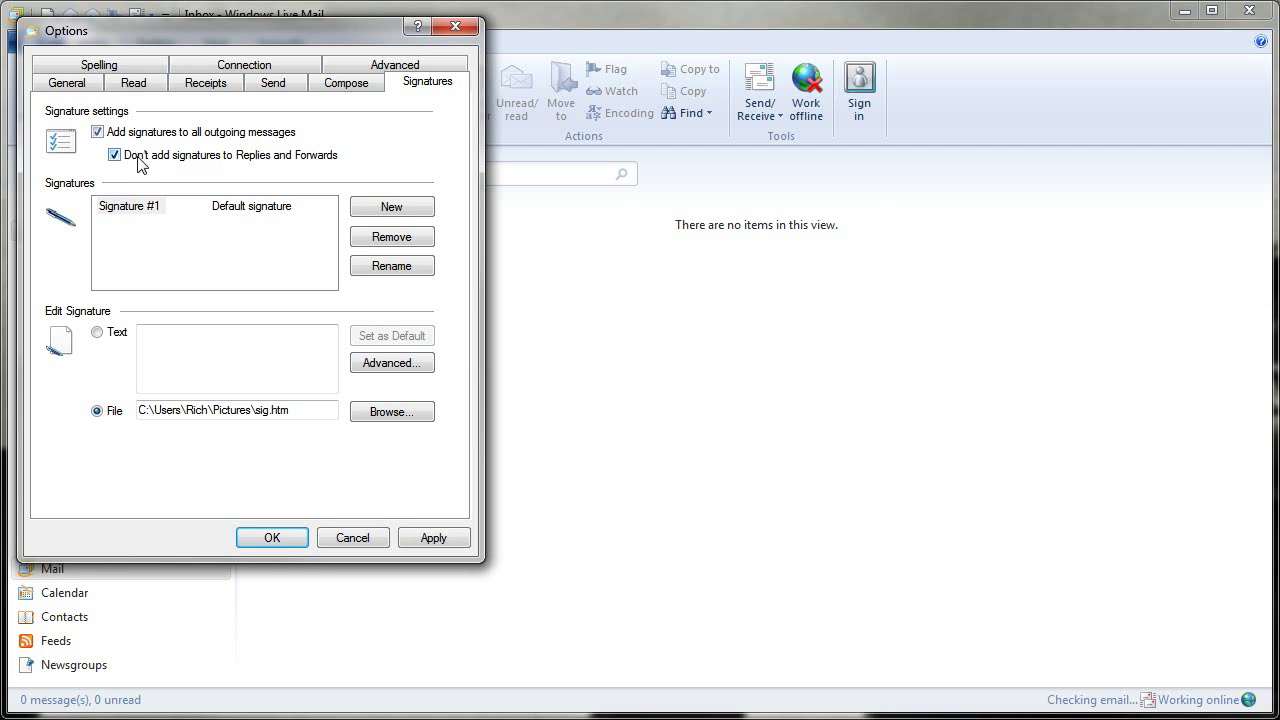
{"action": "left_click", "coordinate": [244, 160]}
{"action": "left_click", "coordinate": [428, 540]}
{"action": "left_click", "coordinate": [276, 85]}
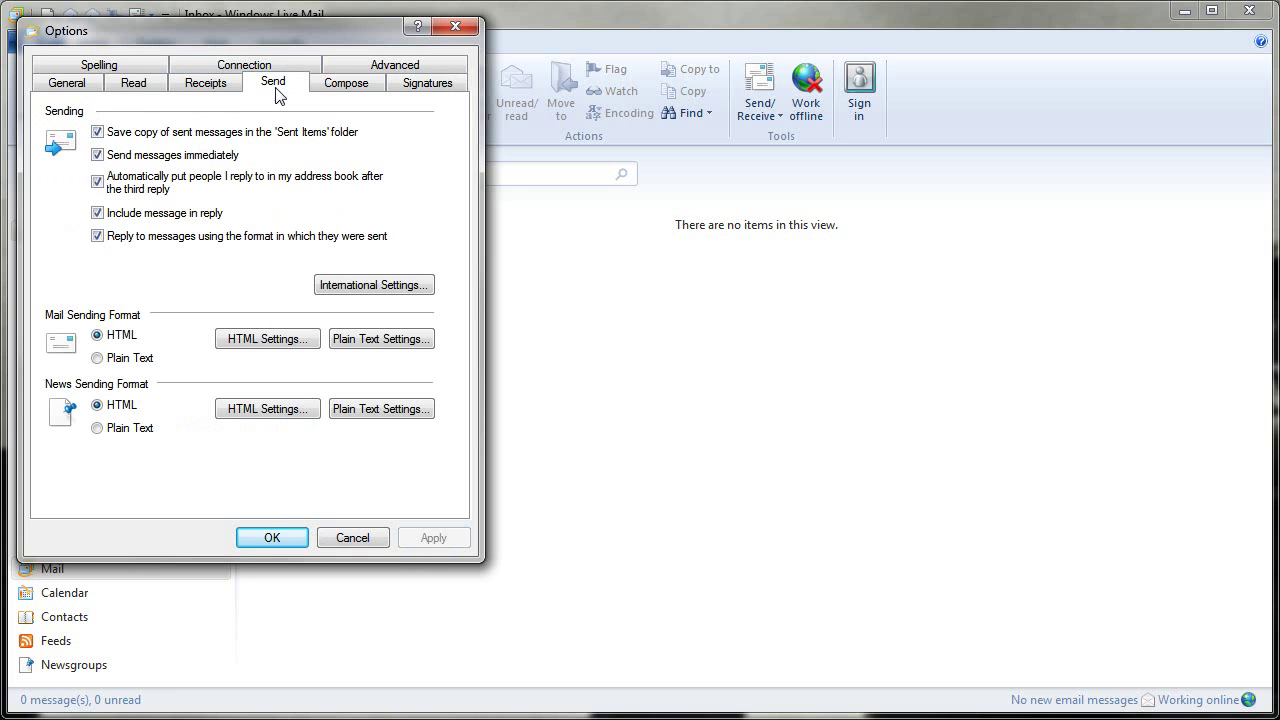
{"action": "left_click", "coordinate": [116, 336]}
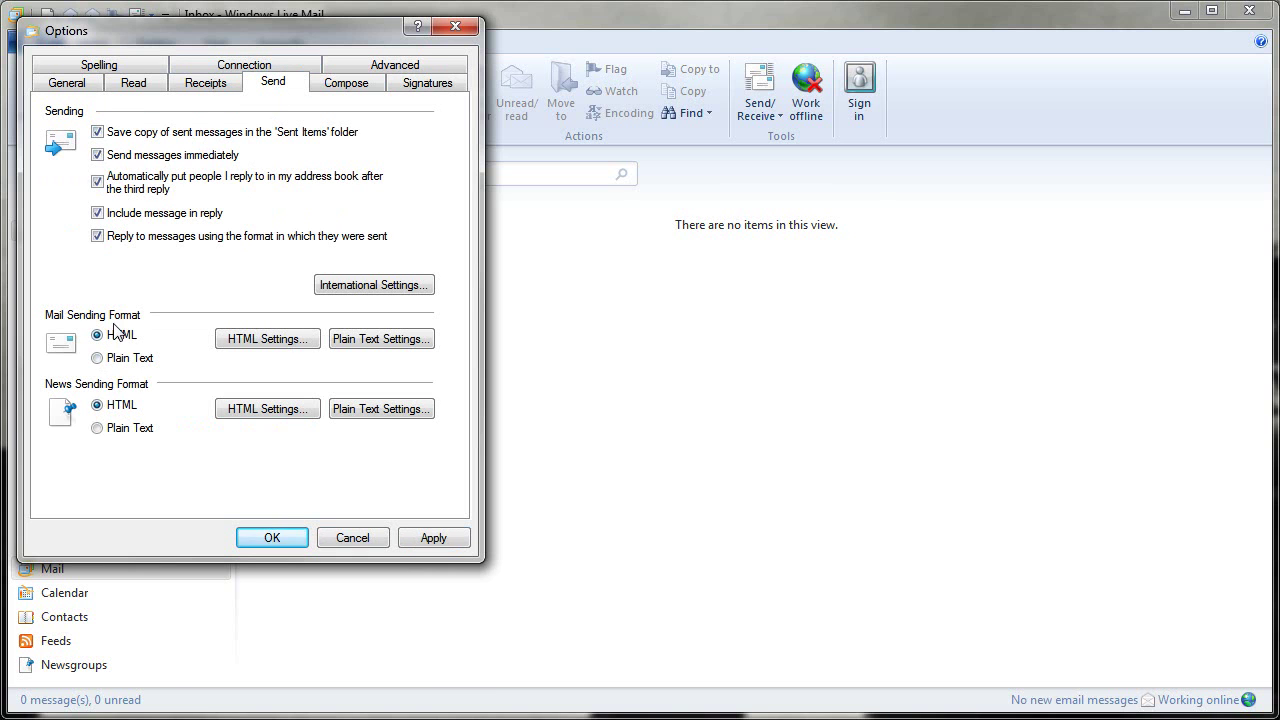
Email your own address a message with subject 'test mail to me' and body 'Test mail to me', then receive it
{"action": "left_click", "coordinate": [278, 538]}
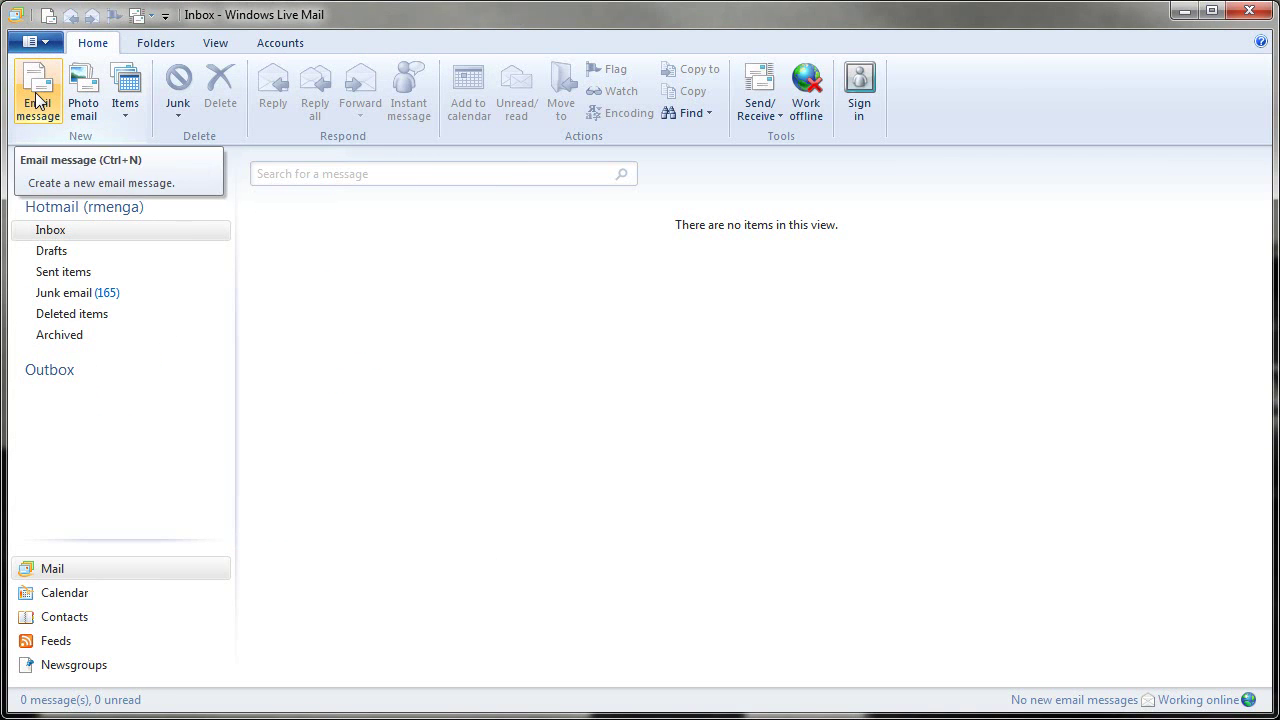
{"action": "left_click", "coordinate": [35, 100]}
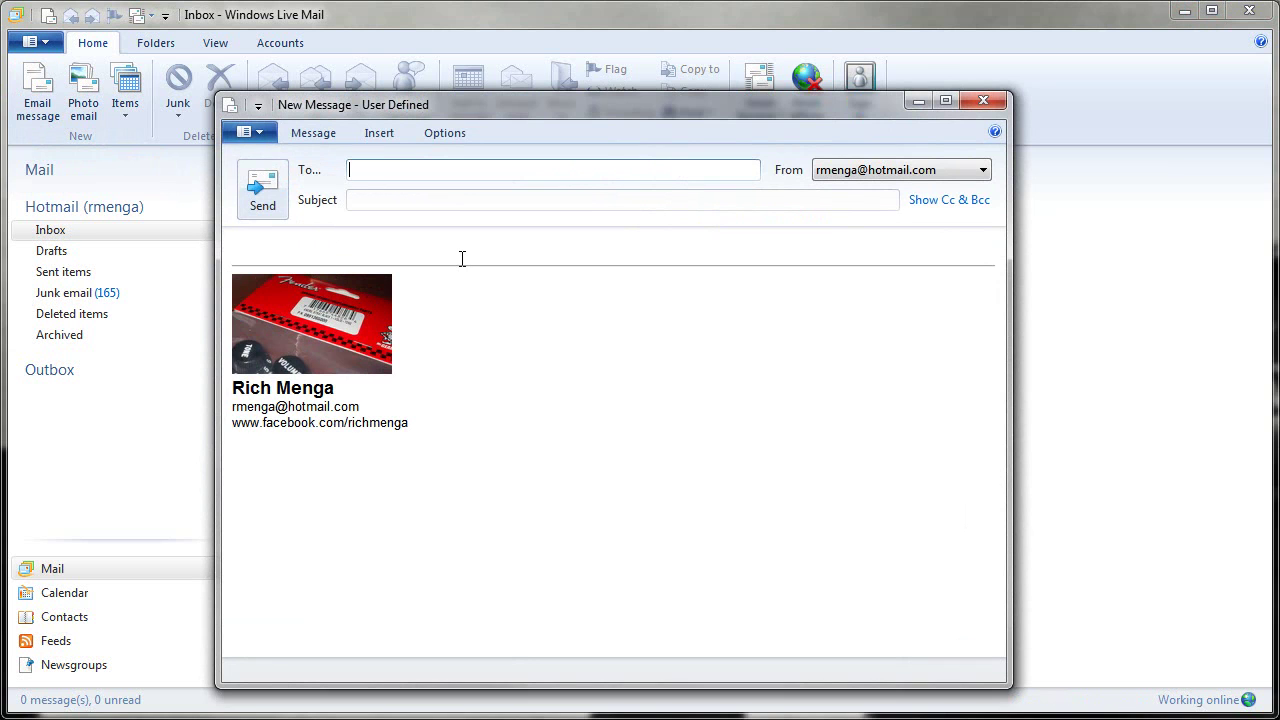
{"action": "key", "text": "Tab"}
{"action": "type", "text": "test mail to me"}
{"action": "key", "text": "Tab"}
{"action": "type", "text": "Test mail to me"}
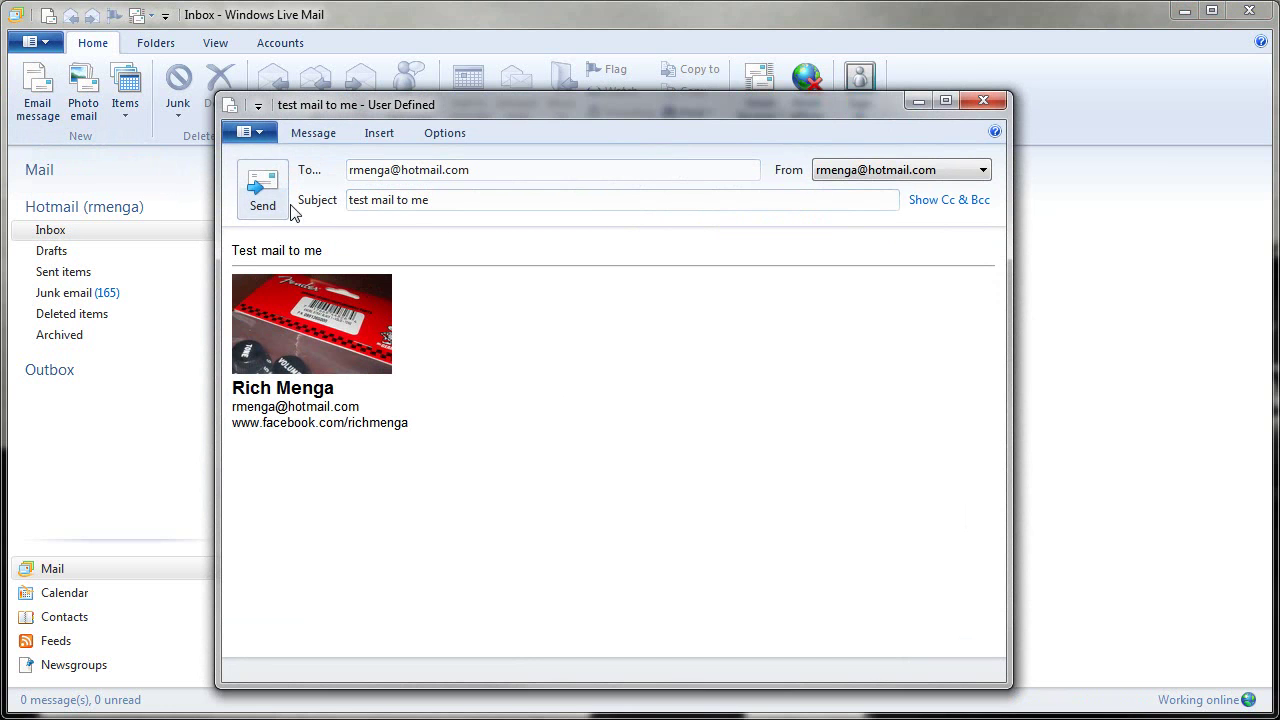
{"action": "left_click", "coordinate": [275, 200]}
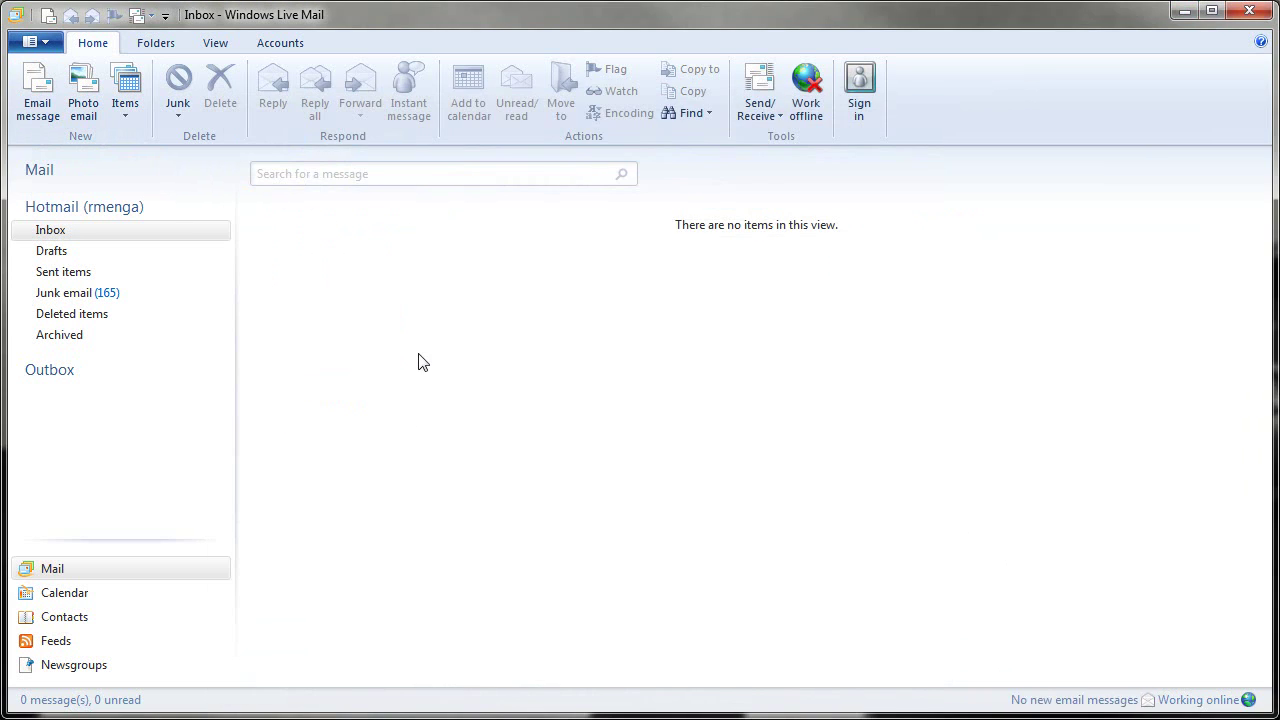
{"action": "left_click", "coordinate": [760, 82]}
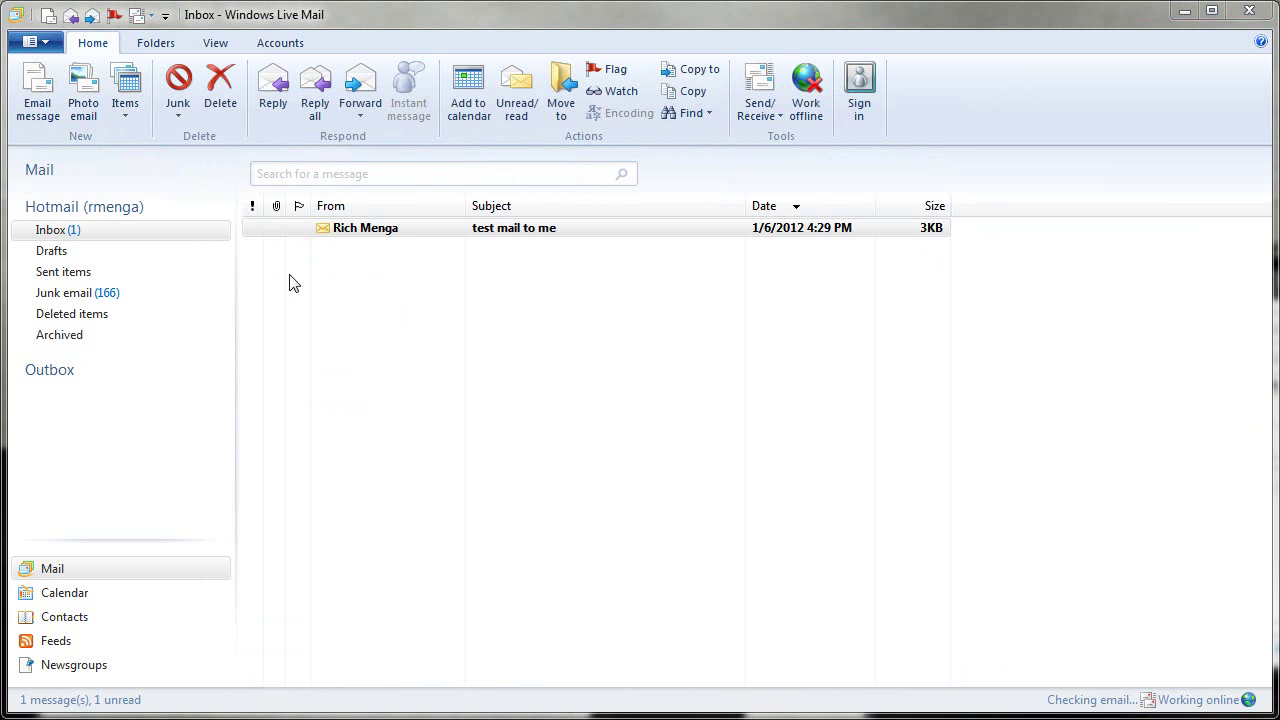
Open the received 'test mail to me' message, check its bold name and email signature lines, then close it
{"action": "left_click", "coordinate": [345, 235]}
{"action": "double_click", "coordinate": [531, 238]}
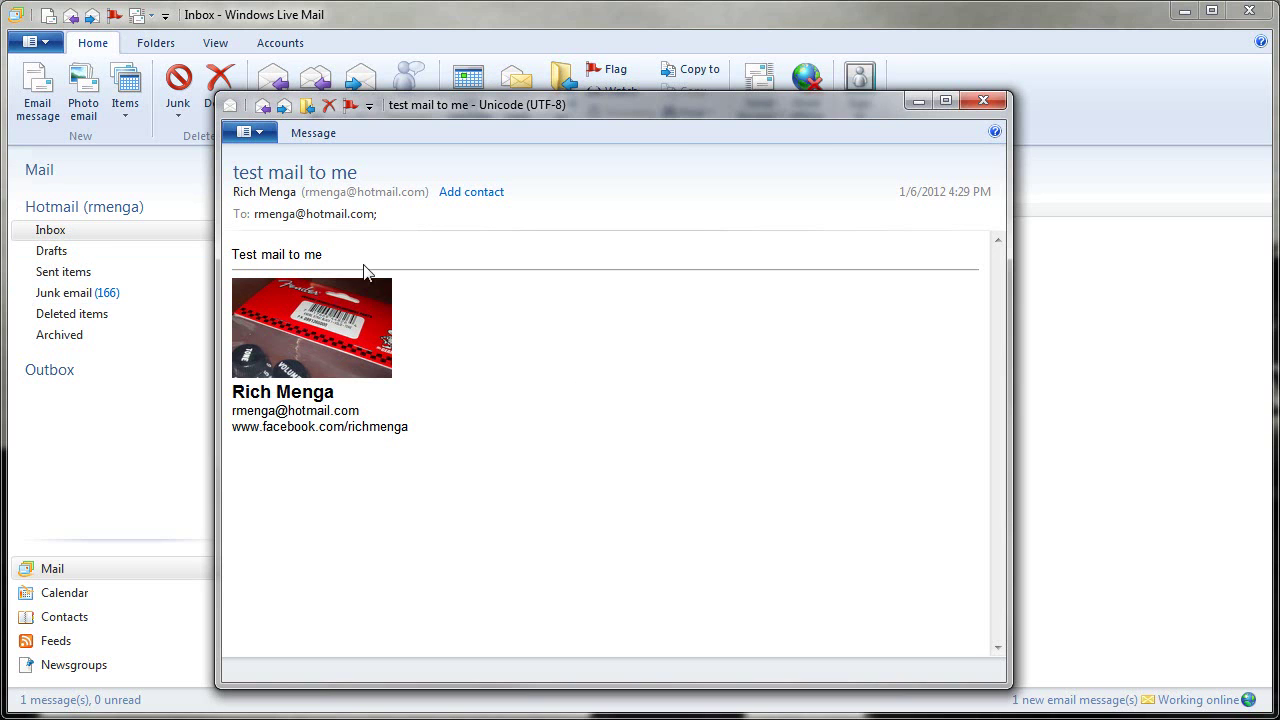
{"action": "left_click_drag", "start_coordinate": [230, 397], "coordinate": [346, 397]}
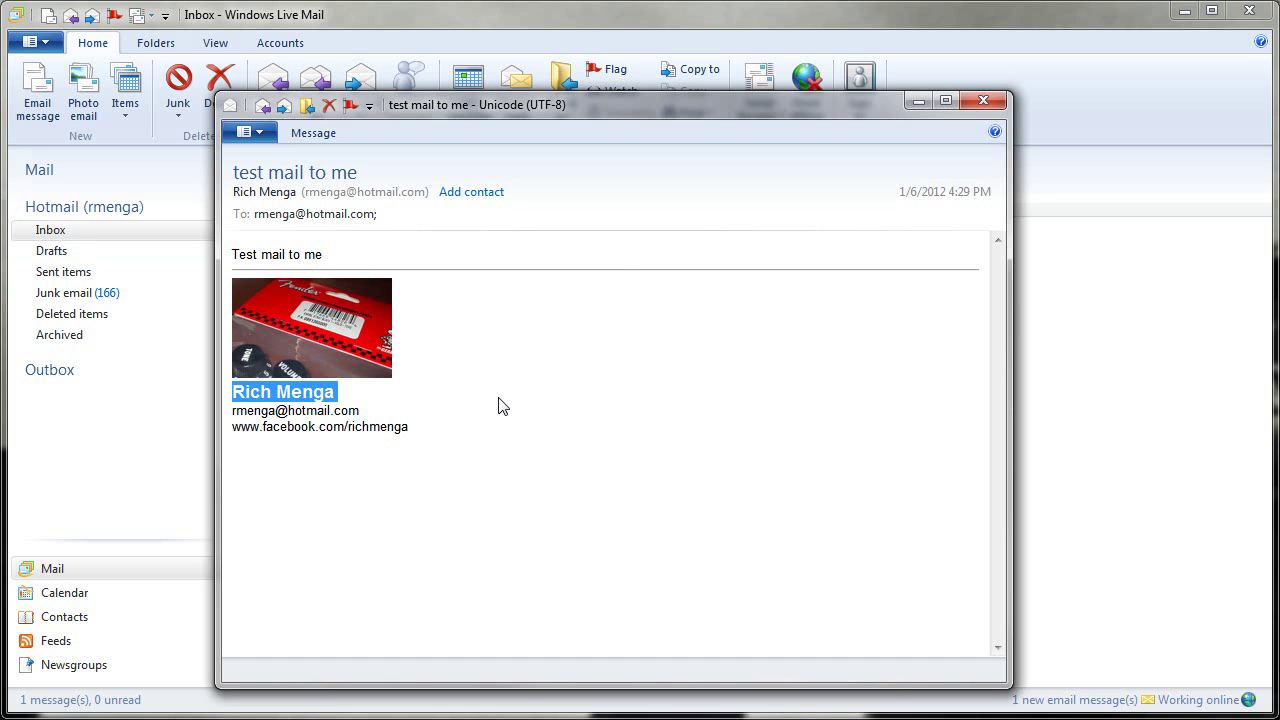
{"action": "left_click_drag", "start_coordinate": [233, 410], "coordinate": [410, 428]}
{"action": "left_click", "coordinate": [511, 434]}
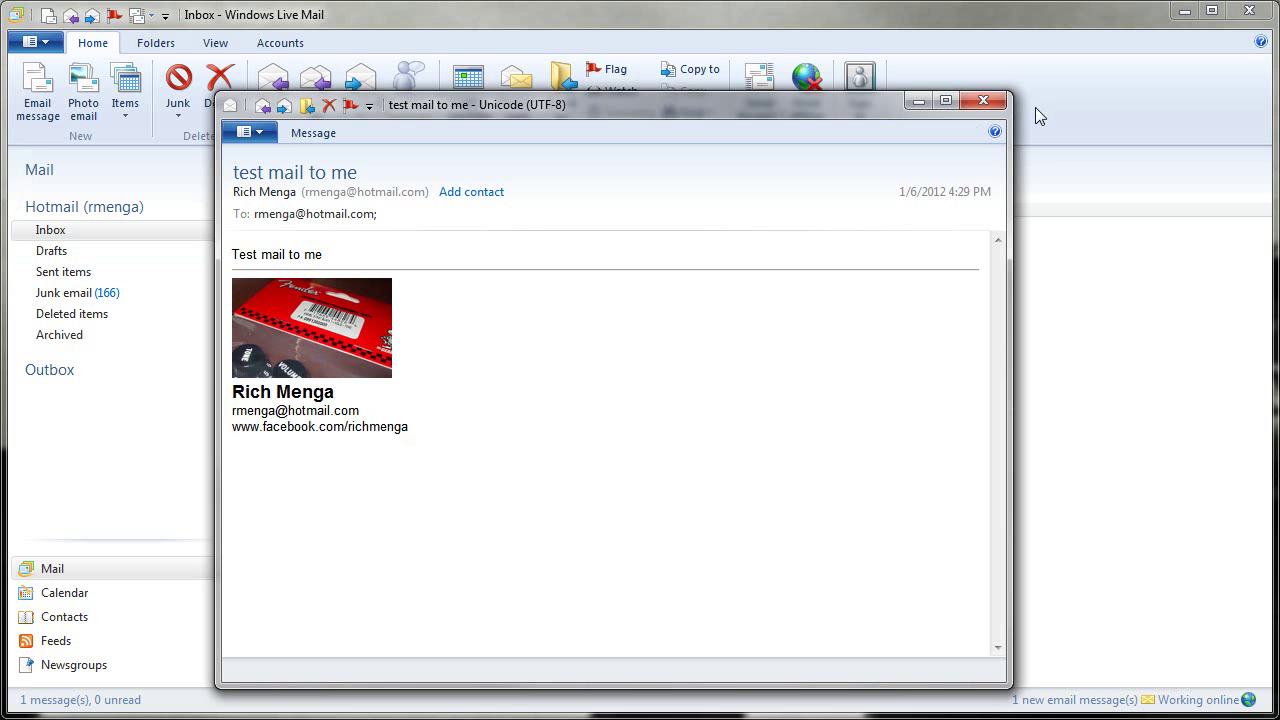
{"action": "left_click", "coordinate": [985, 101]}
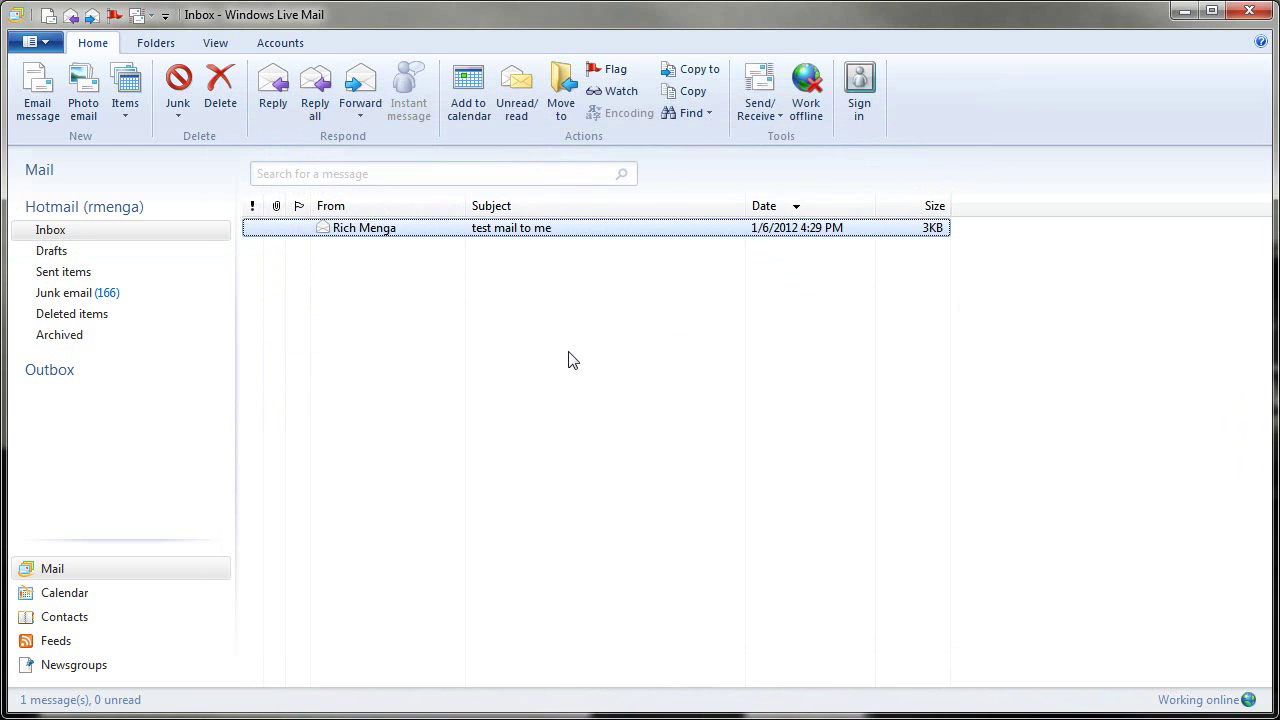